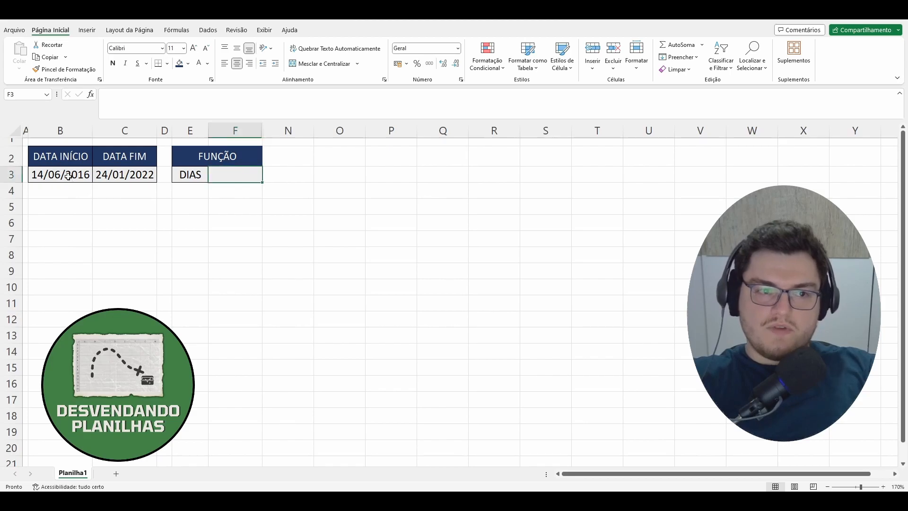
{"action": "left_click", "coordinate": [83, 173]}
{"action": "left_click", "coordinate": [114, 173]}
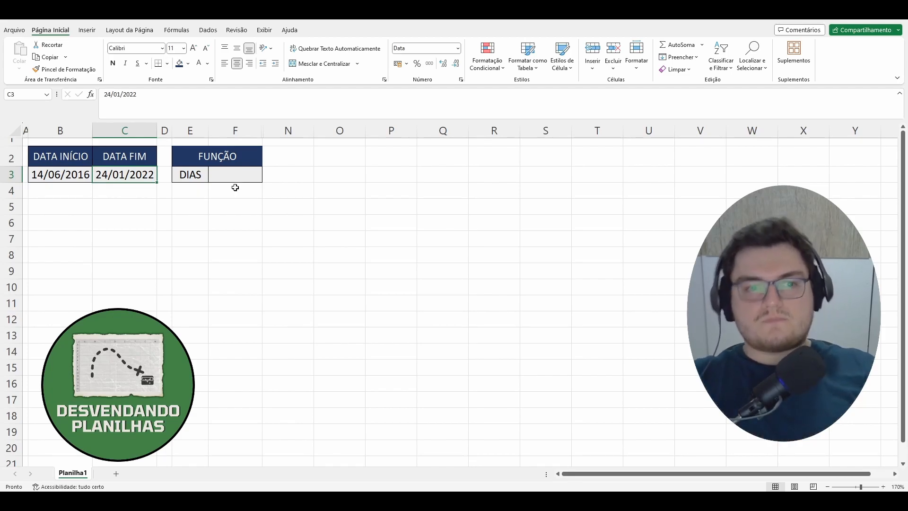
{"action": "left_click", "coordinate": [234, 222]}
{"action": "left_click", "coordinate": [52, 154]}
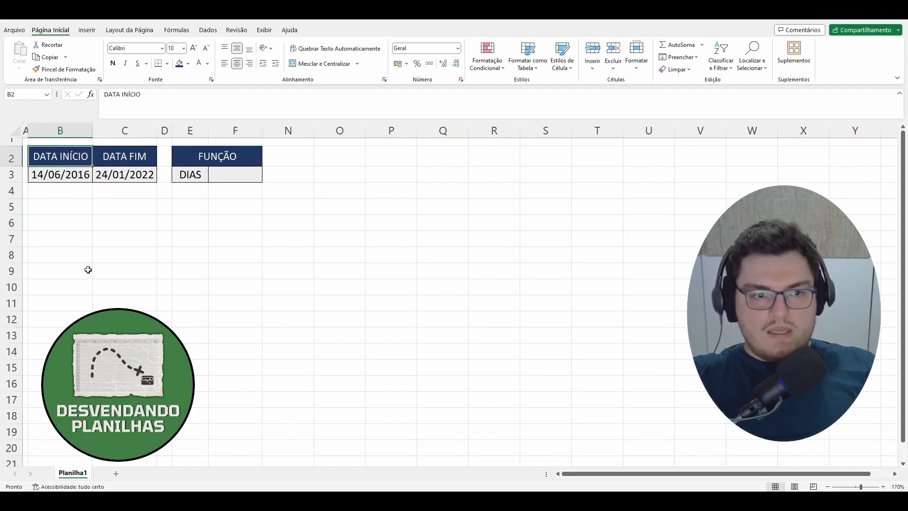
{"action": "left_click", "coordinate": [56, 179]}
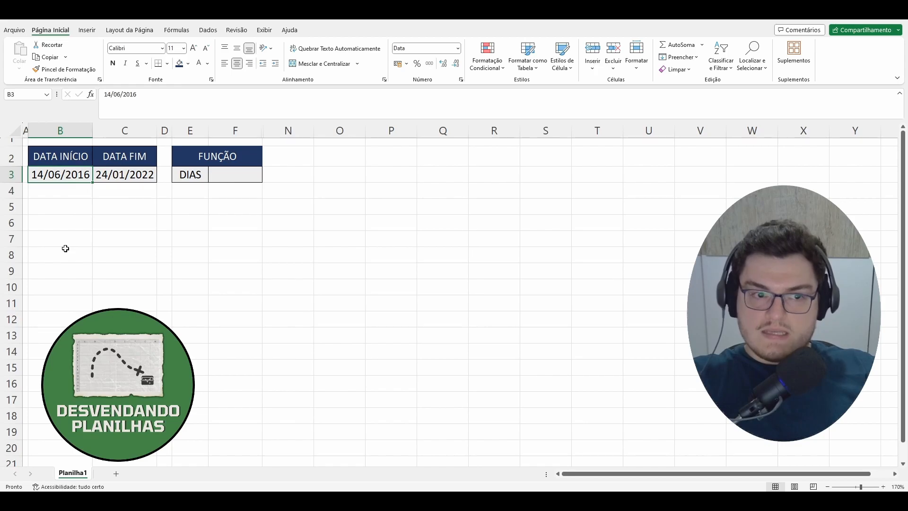
{"action": "left_click", "coordinate": [134, 174]}
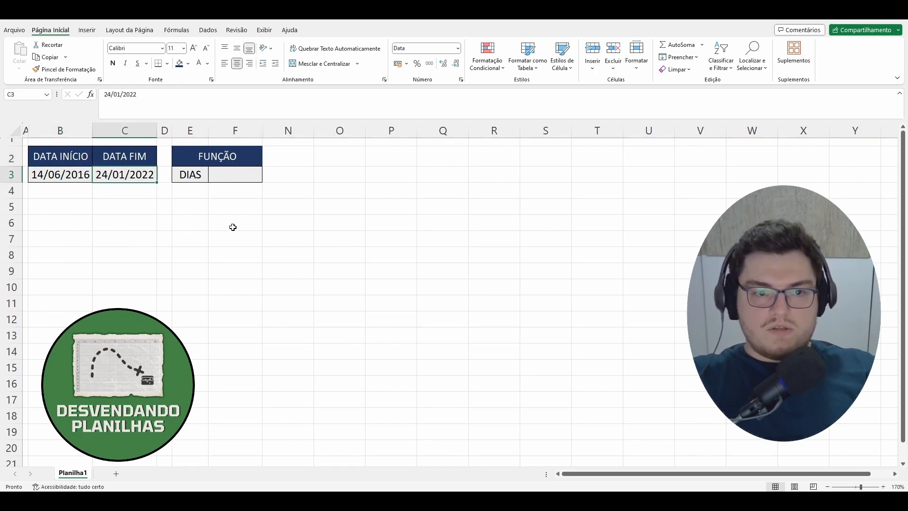
Calculate the days between the start and end dates in cell F3 with the formula =DIAS(C3;B3).
{"action": "left_click", "coordinate": [239, 177]}
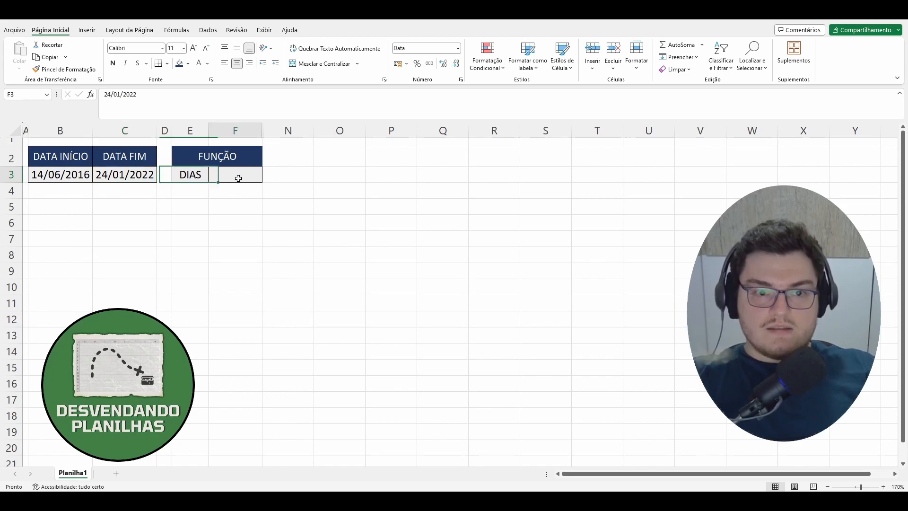
{"action": "type", "text": "="}
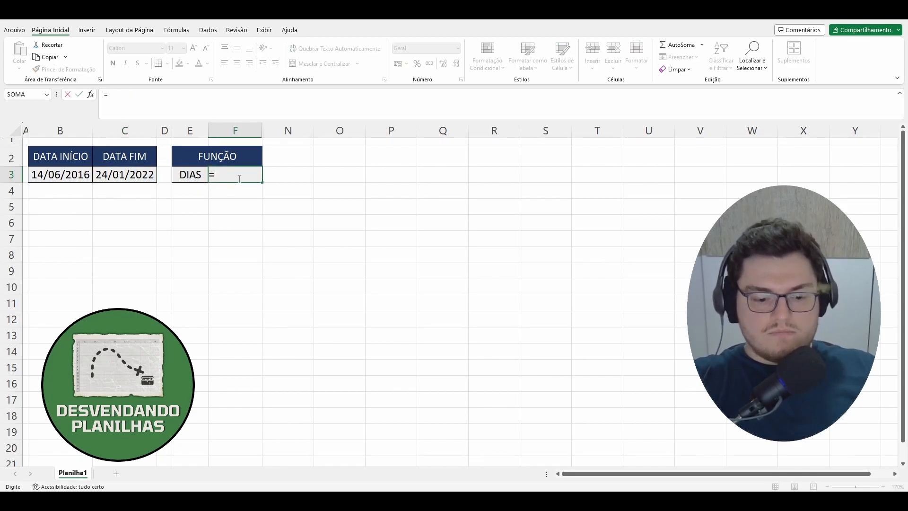
{"action": "type", "text": "dias"}
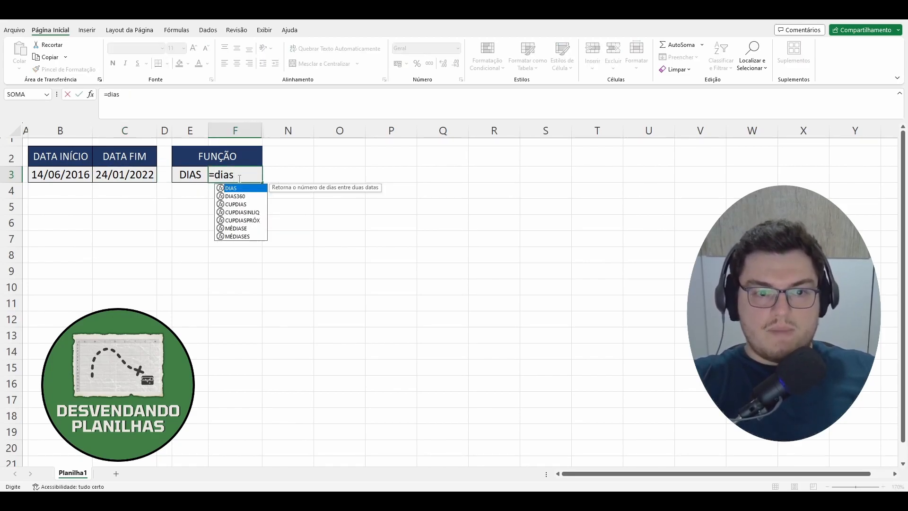
{"action": "key", "text": "BackSpace"}
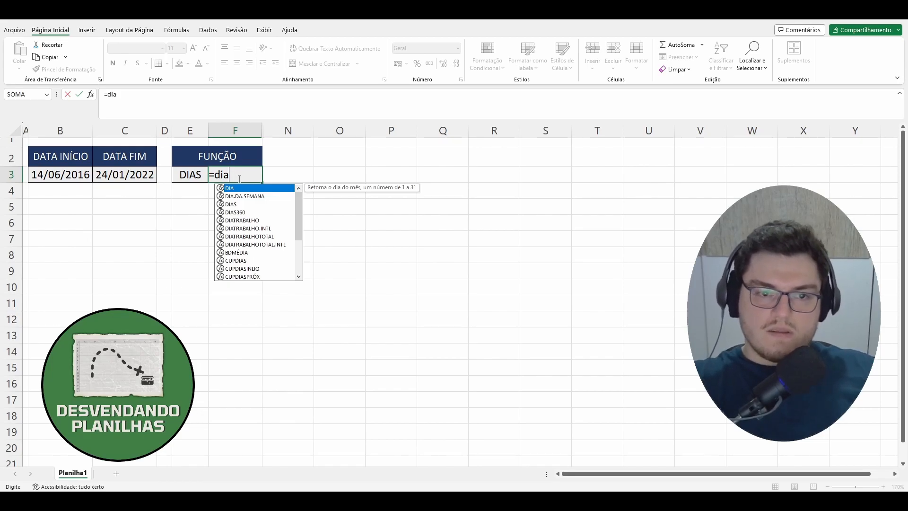
{"action": "key", "text": "Down"}
{"action": "key", "text": "Down"}
{"action": "key", "text": "Tab"}
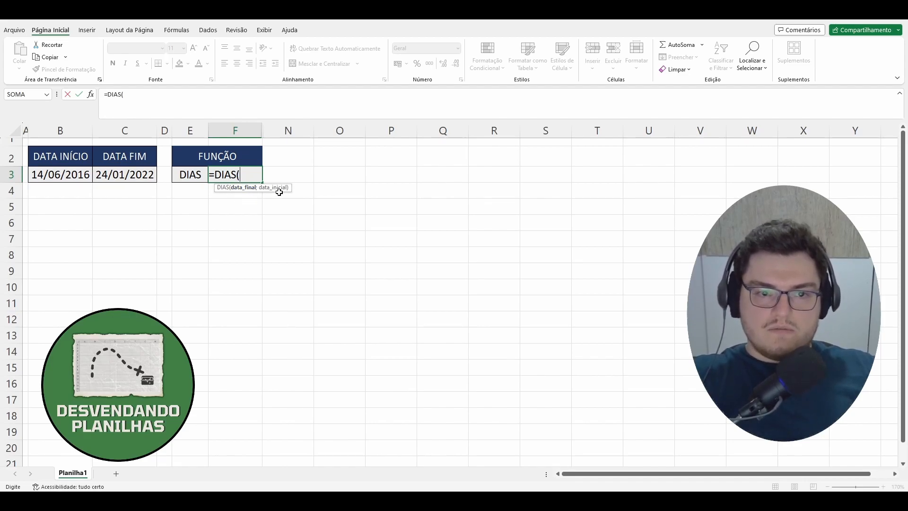
{"action": "left_click", "coordinate": [122, 175]}
{"action": "type", "text": ";"}
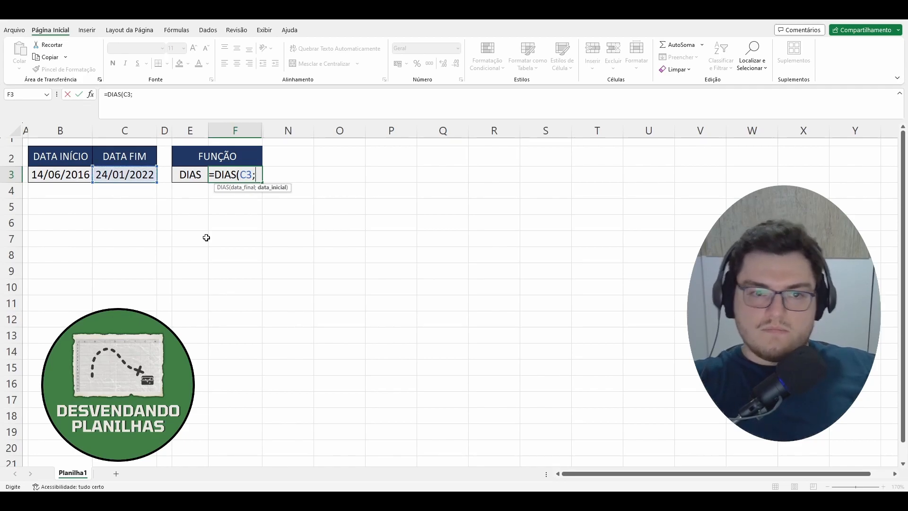
{"action": "left_click", "coordinate": [64, 176]}
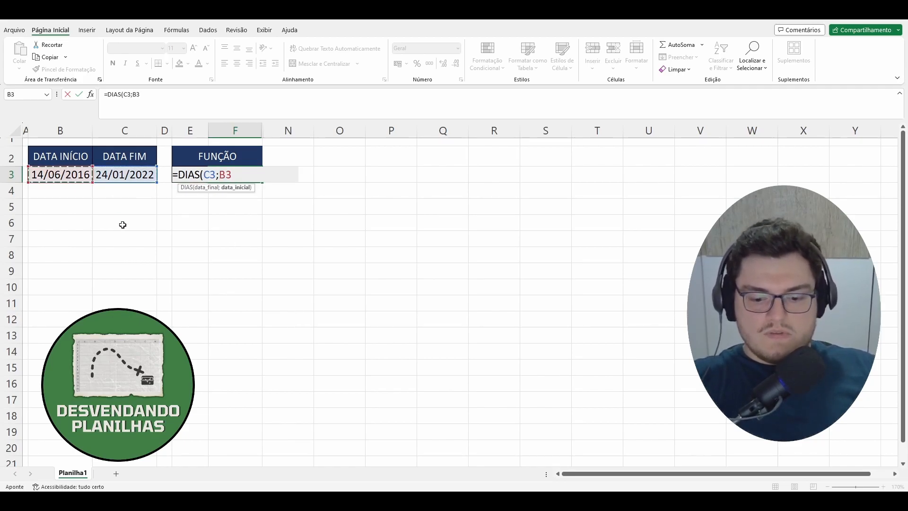
{"action": "type", "text": ")"}
{"action": "key", "text": "Return"}
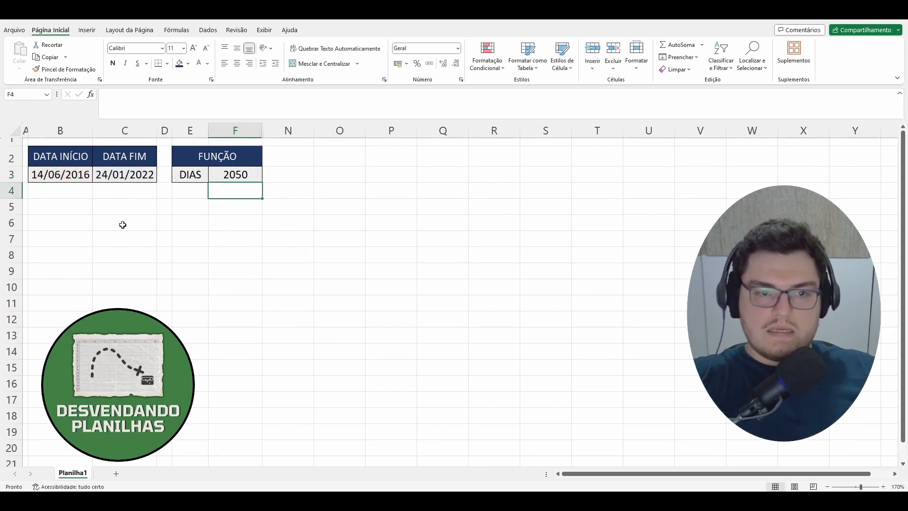
{"action": "left_click", "coordinate": [258, 223]}
{"action": "left_click", "coordinate": [258, 239]}
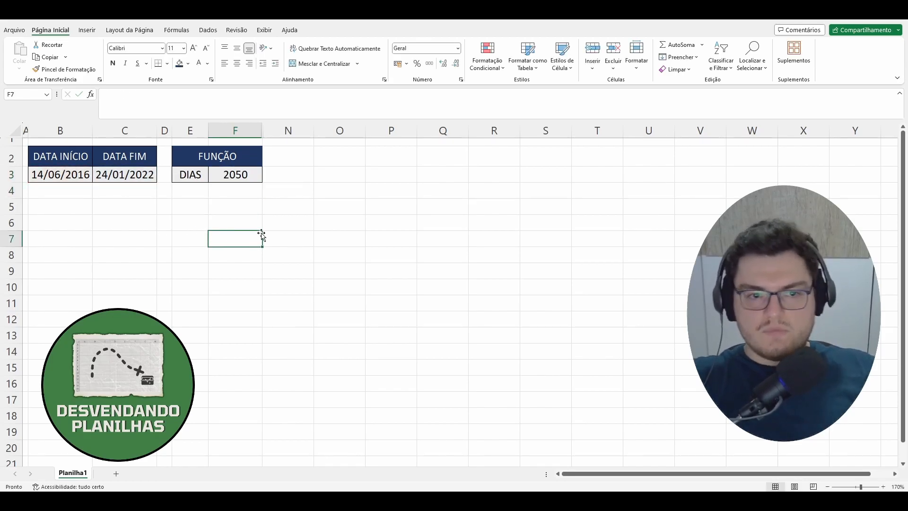
{"action": "left_click", "coordinate": [231, 175]}
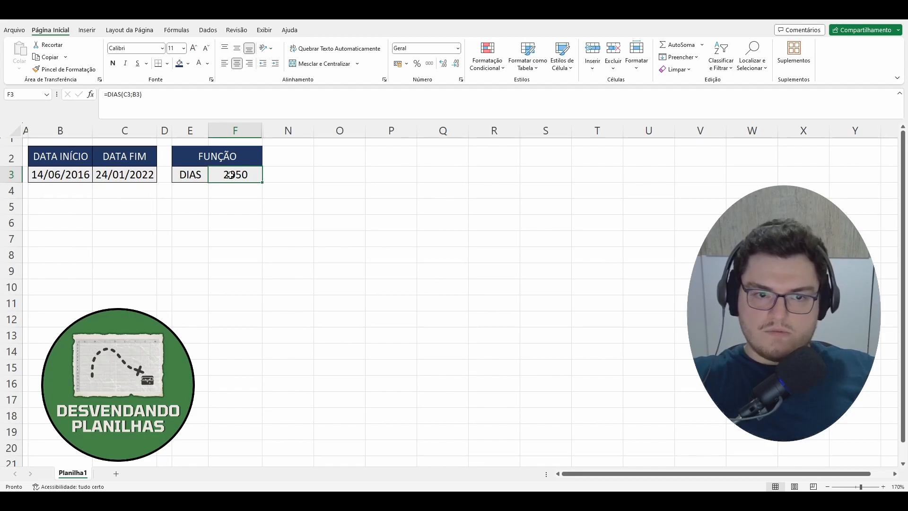
Unhide the hidden columns between F and N.
{"action": "left_click_drag", "start_coordinate": [235, 131], "coordinate": [278, 132]}
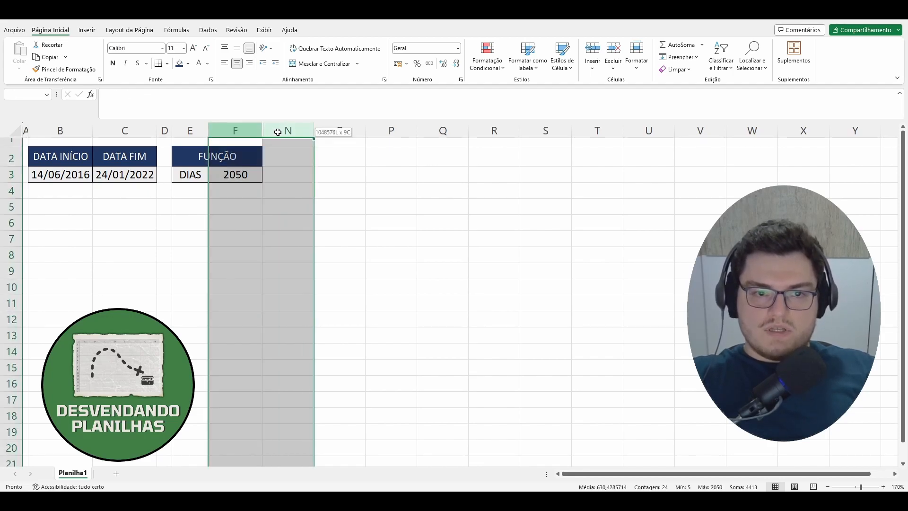
{"action": "right_click", "coordinate": [293, 131]}
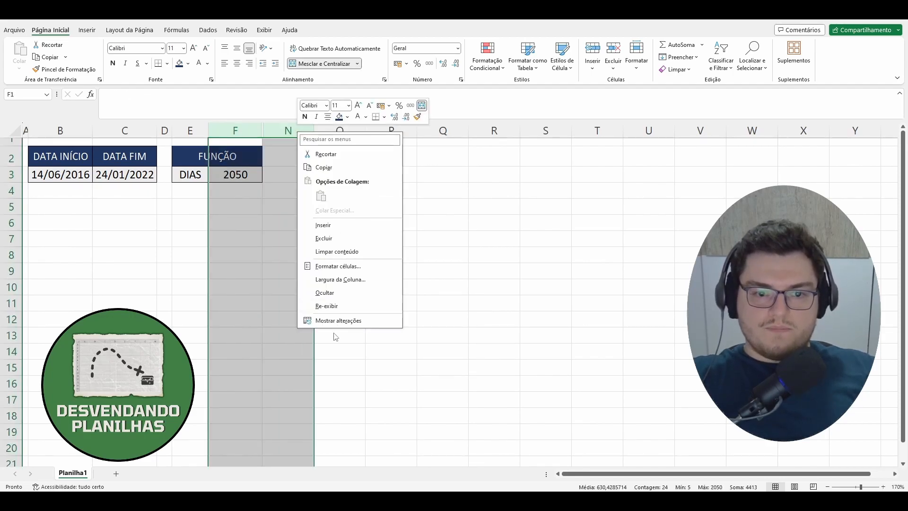
{"action": "left_click", "coordinate": [333, 305]}
{"action": "left_click", "coordinate": [567, 309]}
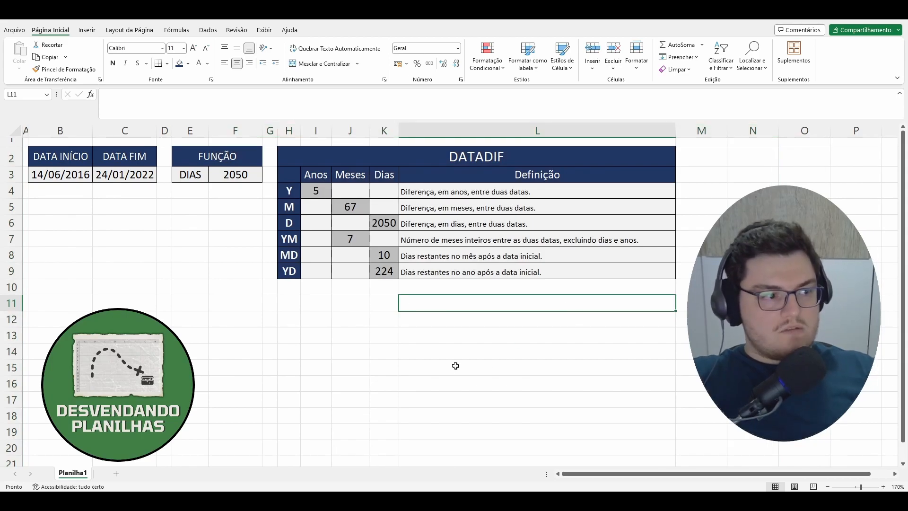
{"action": "left_click", "coordinate": [492, 352]}
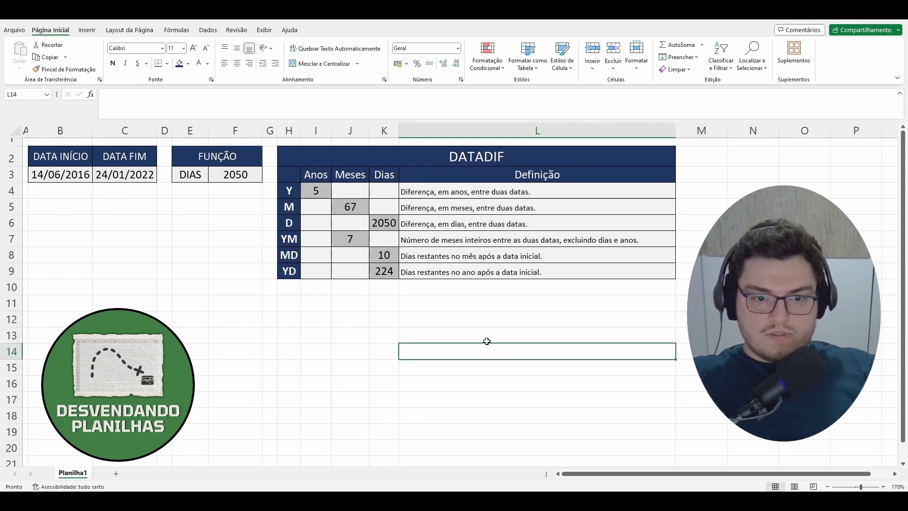
{"action": "left_click", "coordinate": [500, 161]}
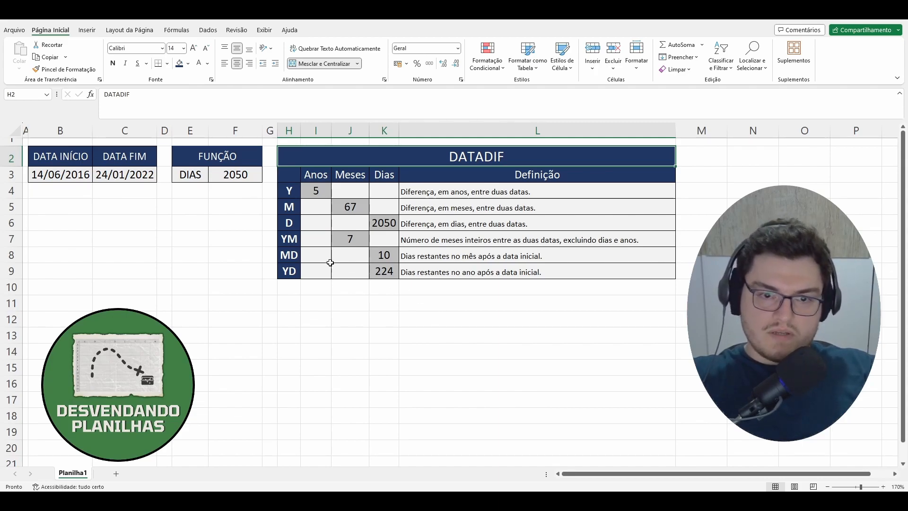
{"action": "left_click", "coordinate": [353, 320]}
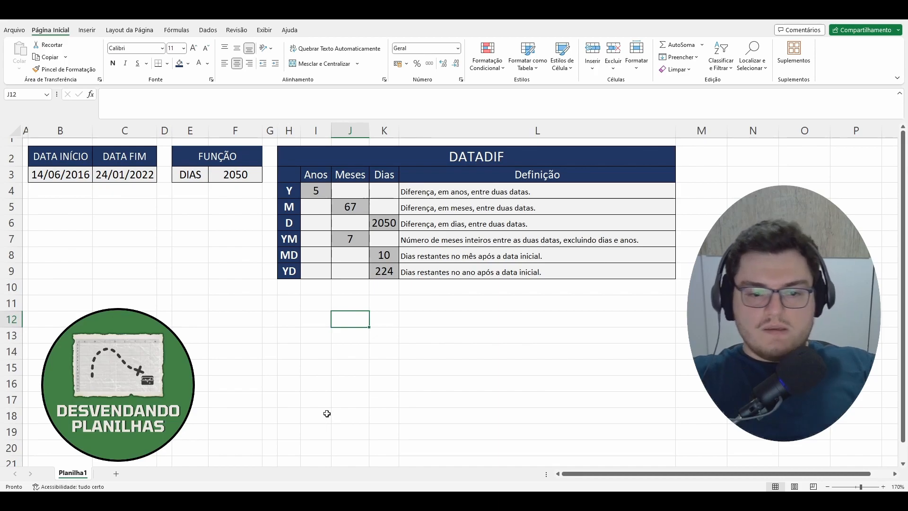
{"action": "left_click", "coordinate": [294, 304]}
{"action": "left_click", "coordinate": [429, 304]}
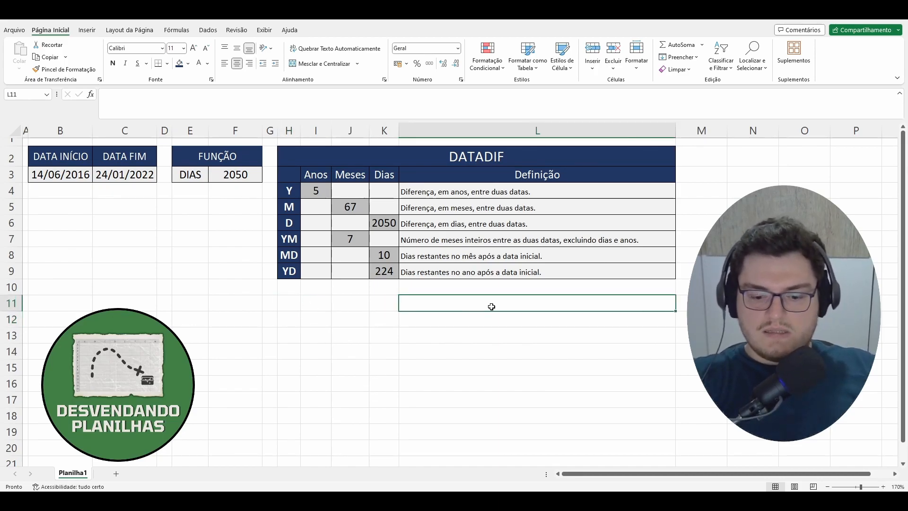
{"action": "type", "text": "="}
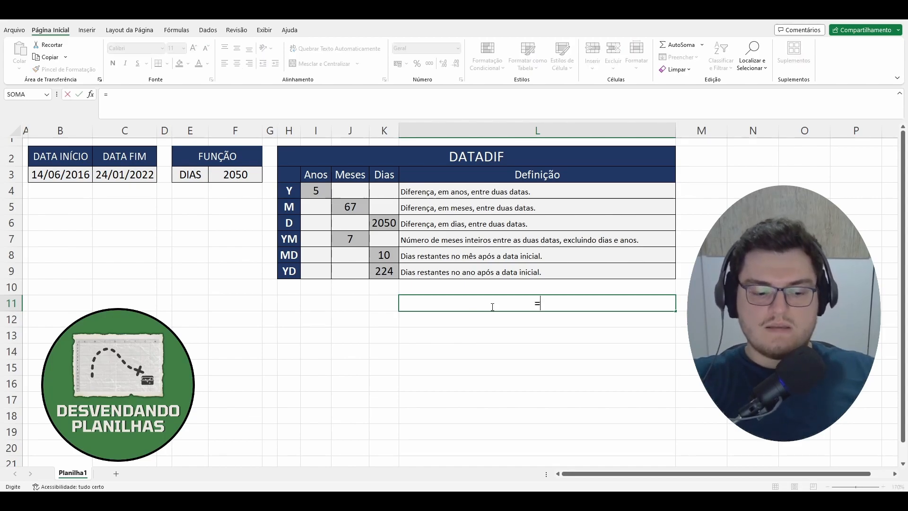
{"action": "type", "text": "data"}
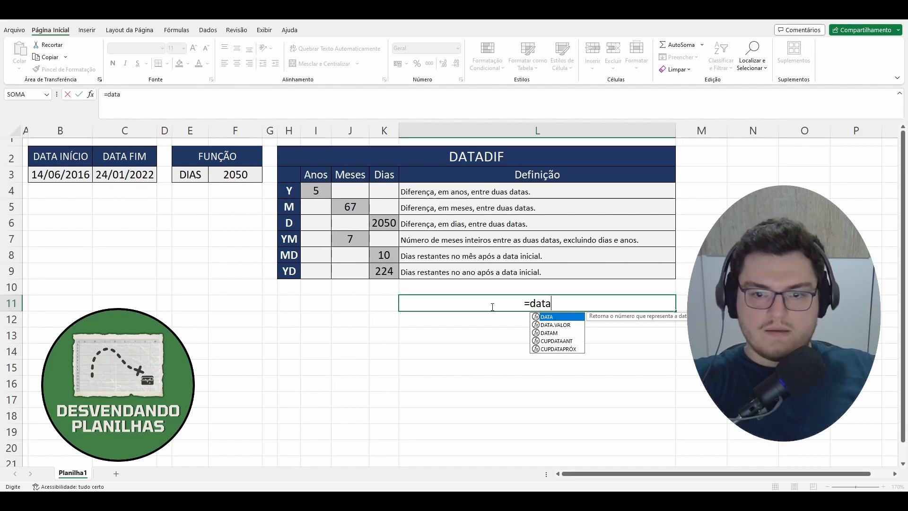
{"action": "type", "text": "dif"}
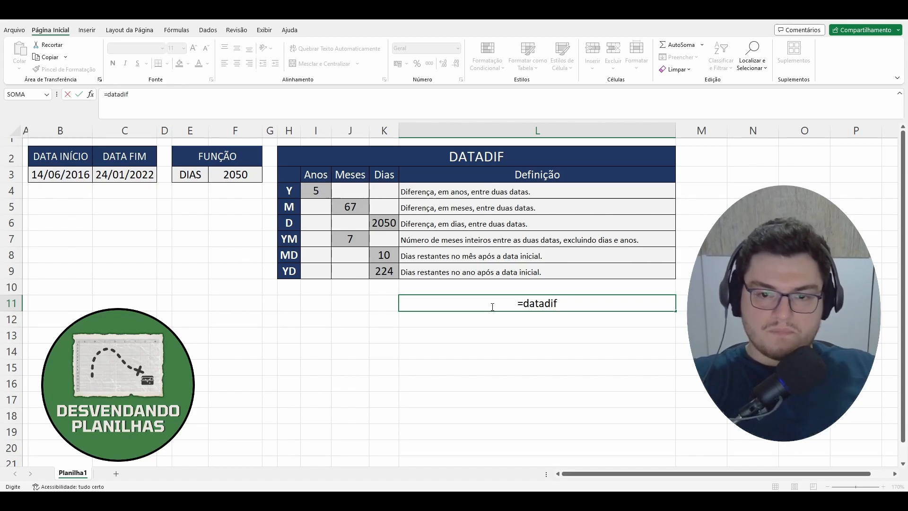
{"action": "key", "text": "BackSpace"}
{"action": "key", "text": "BackSpace"}
{"action": "key", "text": "BackSpace"}
{"action": "key", "text": "BackSpace"}
{"action": "key", "text": "BackSpace"}
{"action": "key", "text": "BackSpace"}
{"action": "key", "text": "BackSpace"}
{"action": "key", "text": "BackSpace"}
{"action": "key", "text": "Escape"}
{"action": "key", "text": "Return"}
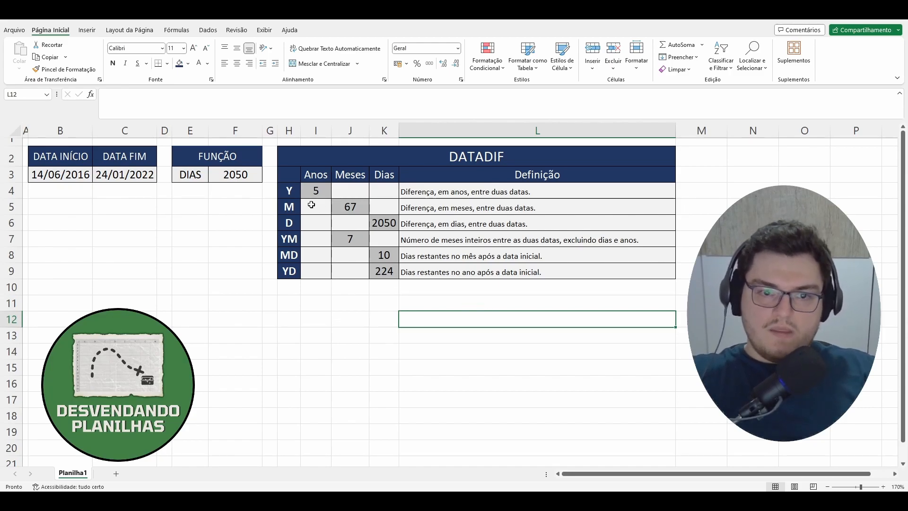
Examine the DATADIF formulas behind the years, months and days results in the DATADIF table.
{"action": "left_click", "coordinate": [344, 205]}
{"action": "left_click", "coordinate": [384, 222]}
{"action": "left_click", "coordinate": [349, 239]}
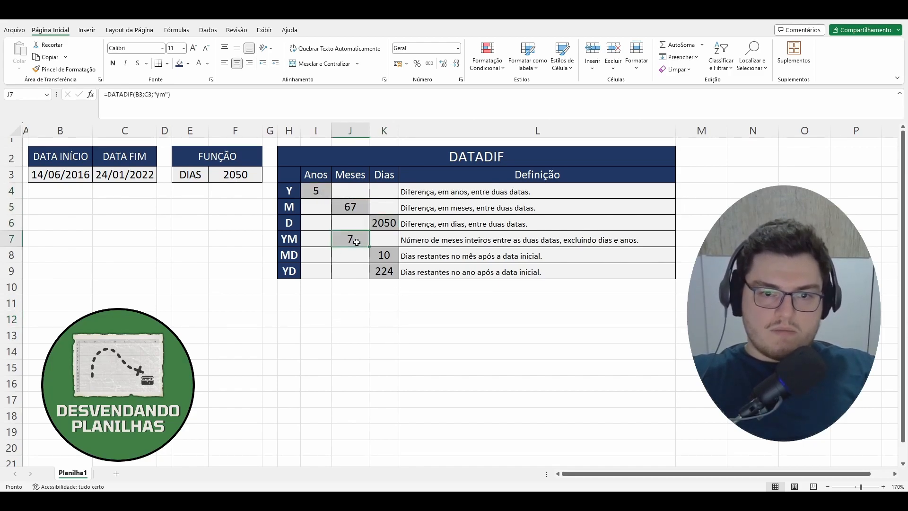
{"action": "left_click", "coordinate": [384, 256]}
{"action": "left_click", "coordinate": [384, 271]}
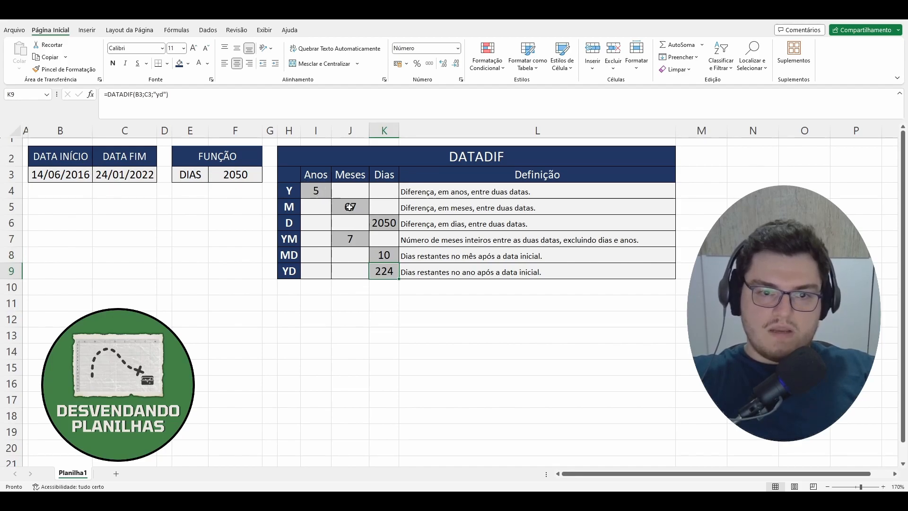
{"action": "left_click", "coordinate": [383, 318]}
{"action": "left_click", "coordinate": [316, 190]}
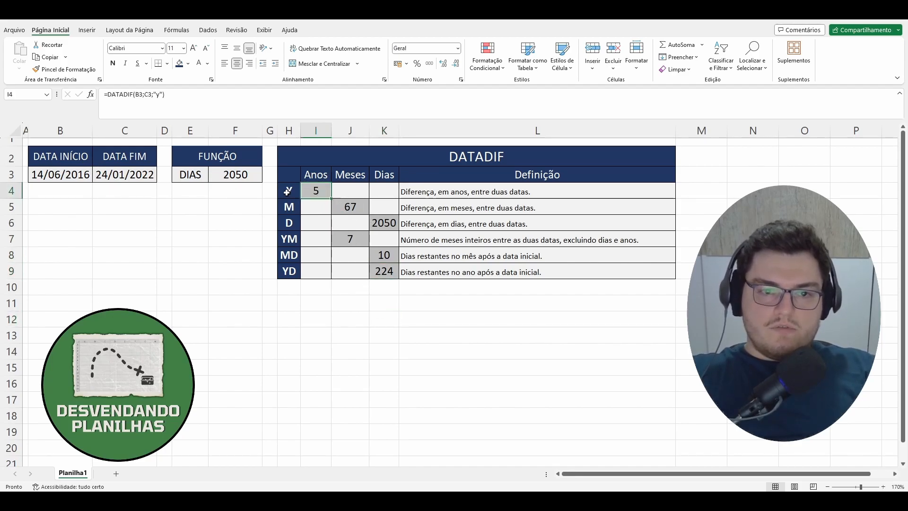
Go through the DATADIF unit codes Y, M, D, YM, MD and YD in cells H4 to H9.
{"action": "left_click", "coordinate": [289, 190]}
{"action": "left_click", "coordinate": [289, 207]}
{"action": "left_click", "coordinate": [290, 223]}
{"action": "left_click", "coordinate": [289, 239]}
{"action": "left_click", "coordinate": [289, 255]}
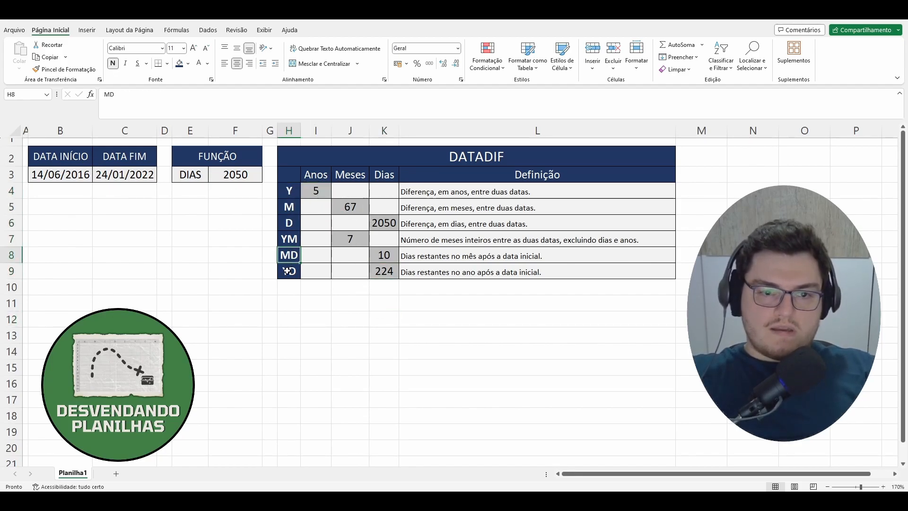
{"action": "left_click", "coordinate": [289, 271]}
{"action": "left_click", "coordinate": [315, 308]}
{"action": "left_click", "coordinate": [440, 313]}
{"action": "left_click", "coordinate": [438, 305]}
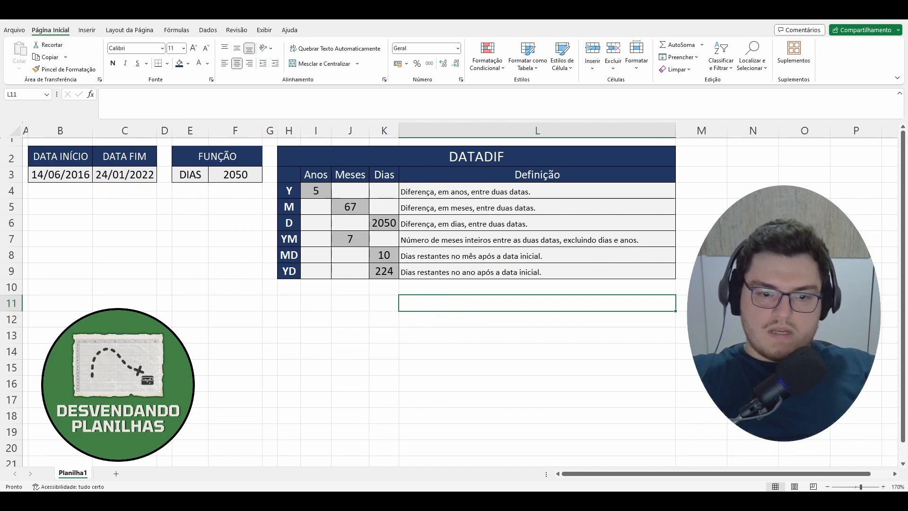
Switch to the browser's Microsoft support page on the DATADIF function and examine its syntax line and arguments.
{"action": "left_click", "coordinate": [358, 473]}
{"action": "scroll", "coordinate": [405, 286], "scroll_direction": "up", "scroll_amount": 15}
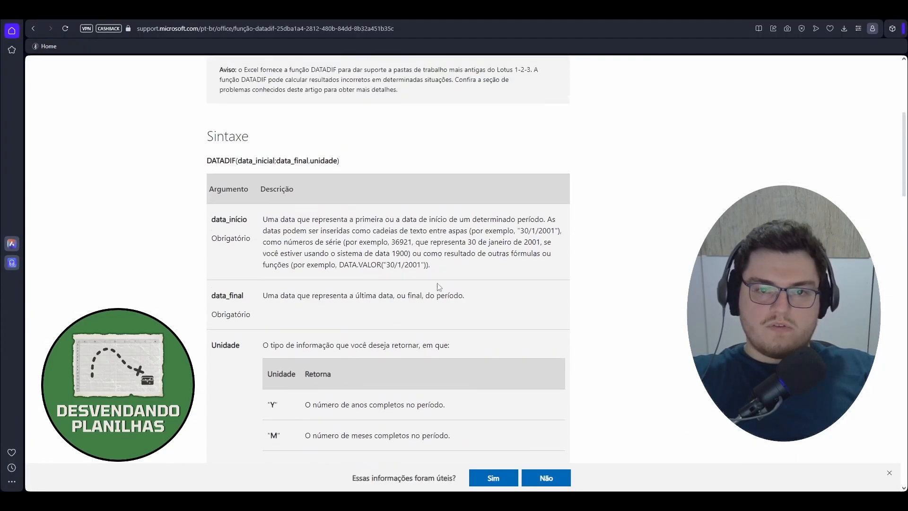
{"action": "scroll", "coordinate": [640, 276], "scroll_direction": "up", "scroll_amount": 1}
{"action": "left_click_drag", "start_coordinate": [207, 142], "coordinate": [395, 141]}
{"action": "left_click", "coordinate": [422, 136]}
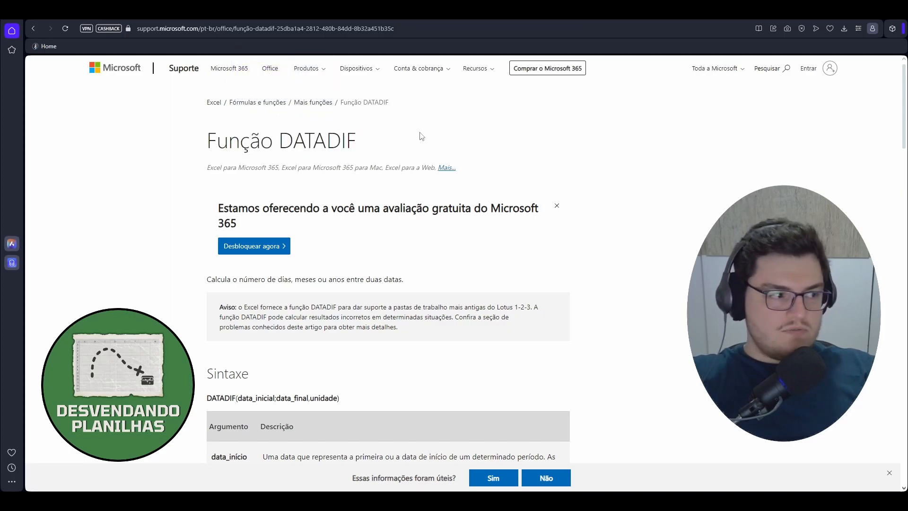
{"action": "scroll", "coordinate": [368, 219], "scroll_direction": "down", "scroll_amount": 2}
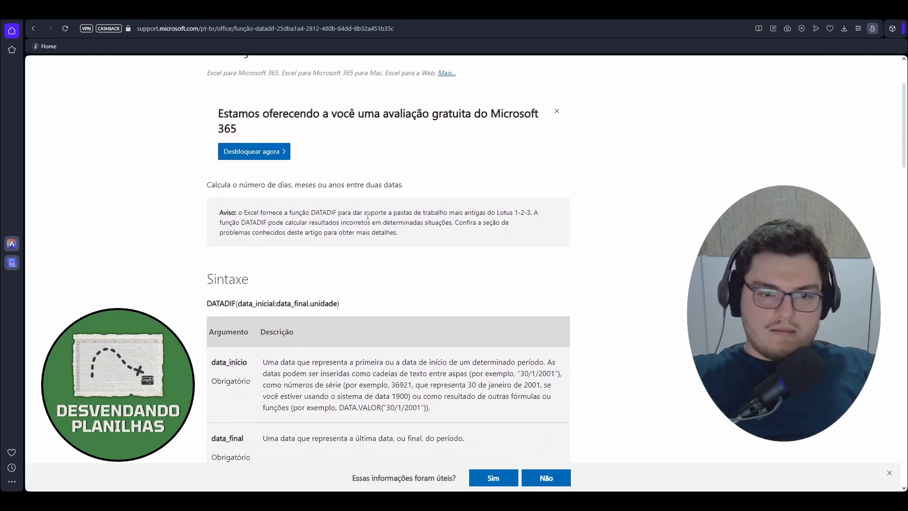
{"action": "left_click_drag", "start_coordinate": [207, 306], "coordinate": [340, 305]}
{"action": "left_click", "coordinate": [376, 305]}
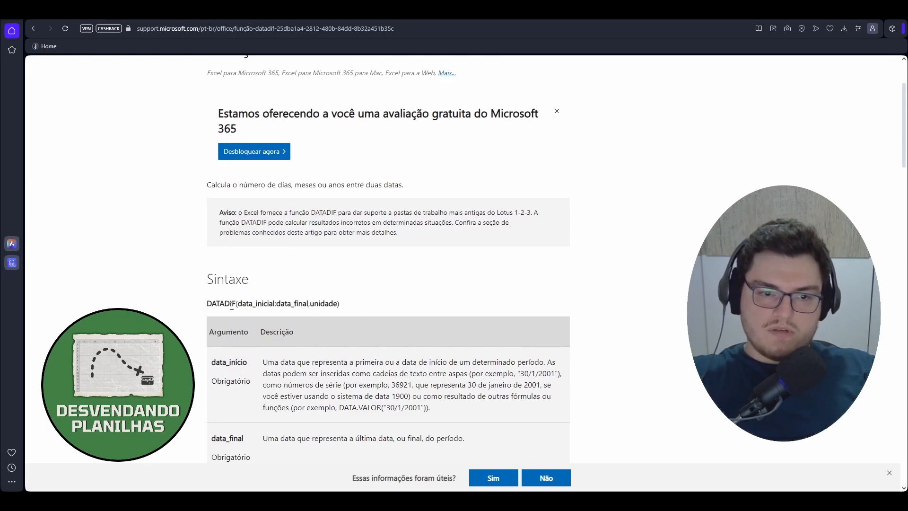
{"action": "left_click_drag", "start_coordinate": [238, 306], "coordinate": [337, 304]}
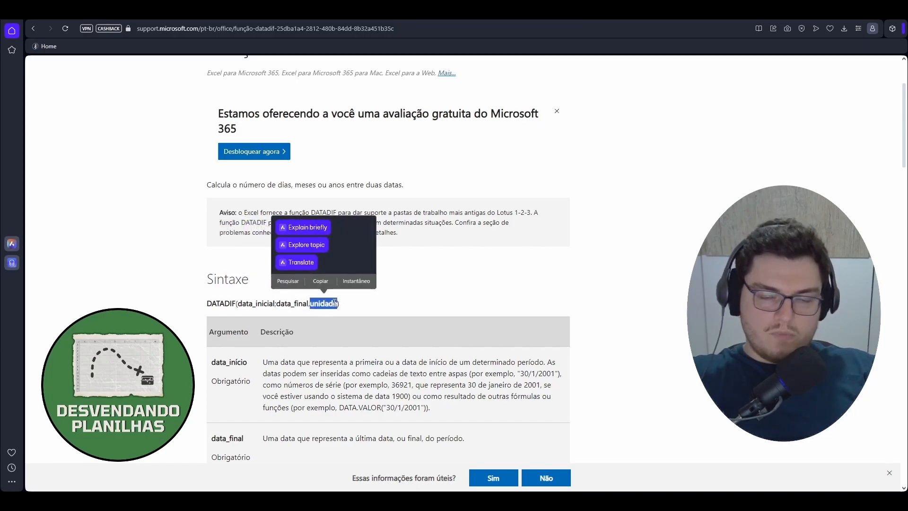
Examine the descriptions of the data_início and data_final arguments in the DATADIF syntax table.
{"action": "scroll", "coordinate": [413, 306], "scroll_direction": "down", "scroll_amount": 2}
{"action": "scroll", "coordinate": [432, 299], "scroll_direction": "down", "scroll_amount": 2}
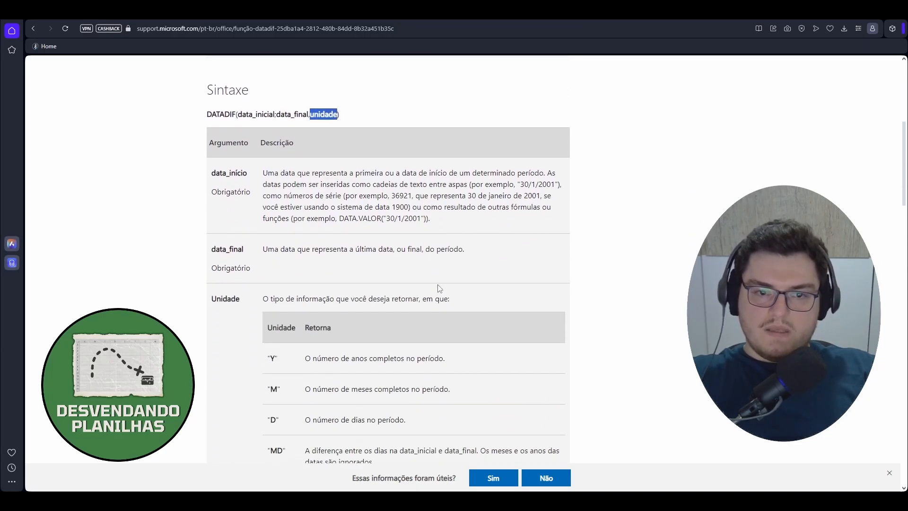
{"action": "left_click_drag", "start_coordinate": [457, 223], "coordinate": [231, 191]}
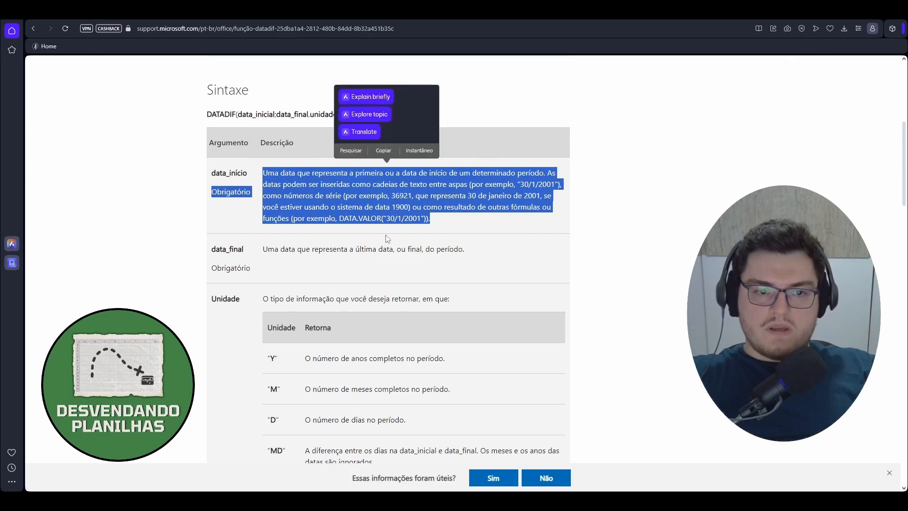
{"action": "left_click_drag", "start_coordinate": [475, 254], "coordinate": [267, 249]}
{"action": "scroll", "coordinate": [343, 282], "scroll_direction": "down", "scroll_amount": 3}
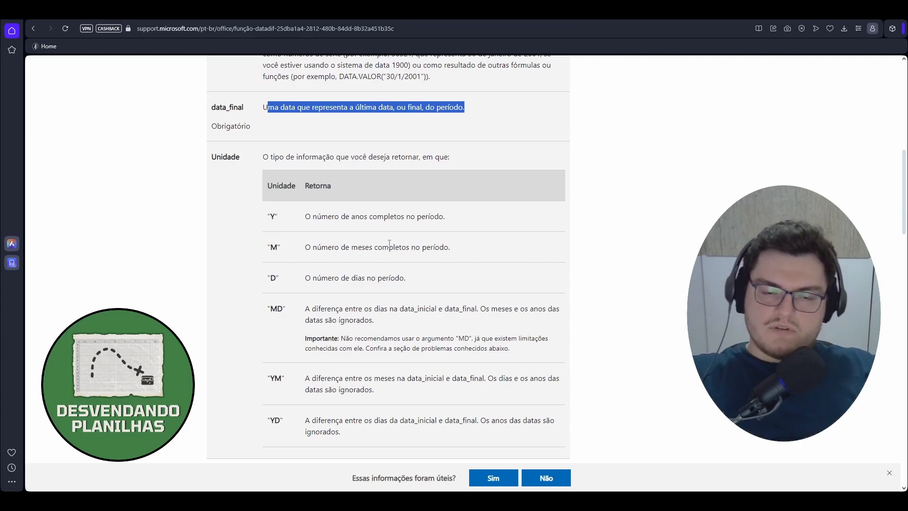
Switch to the Diferença entre datas workbook in Excel and review the unit definitions in cells L4 to L9.
{"action": "left_click", "coordinate": [334, 501]}
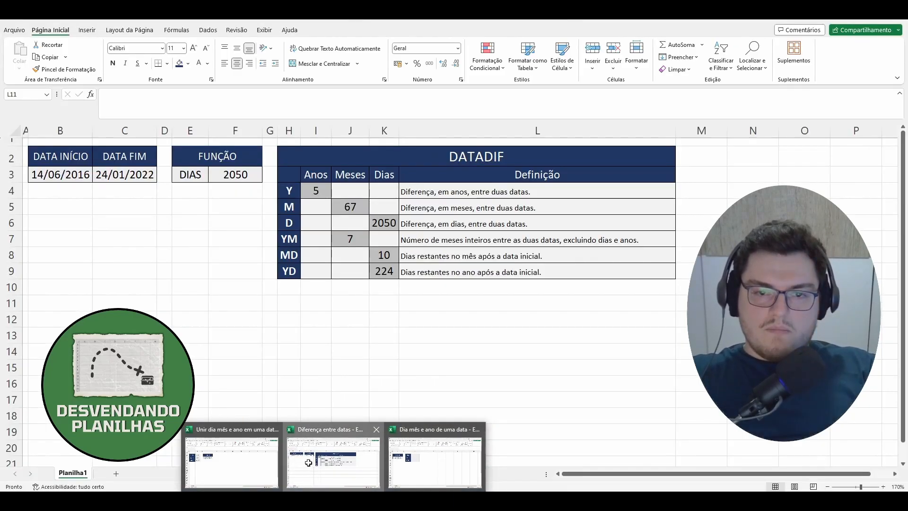
{"action": "left_click", "coordinate": [312, 467]}
{"action": "left_click_drag", "start_coordinate": [458, 193], "coordinate": [450, 264]}
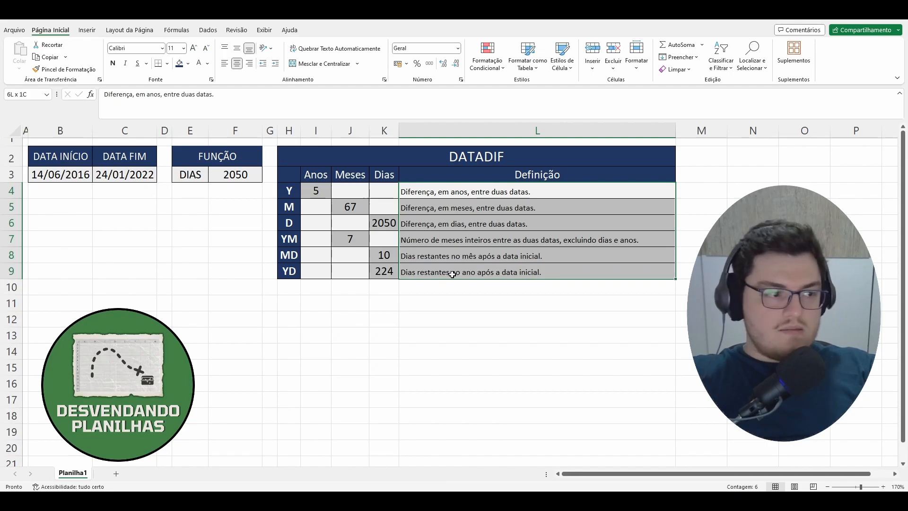
{"action": "left_click", "coordinate": [394, 297]}
Return to the browser's DATADIF support page and read what the "Y" unit returns.
{"action": "mouse_move", "coordinate": [334, 500]}
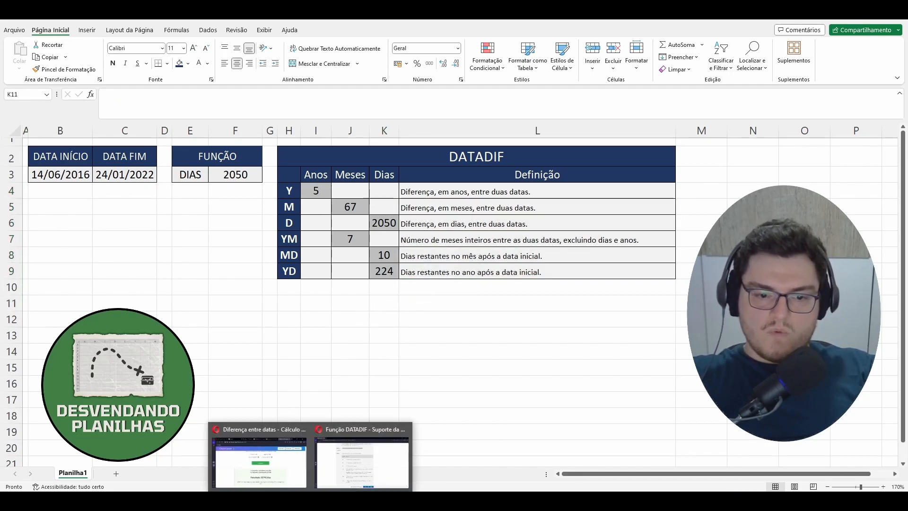
{"action": "left_click", "coordinate": [329, 467]}
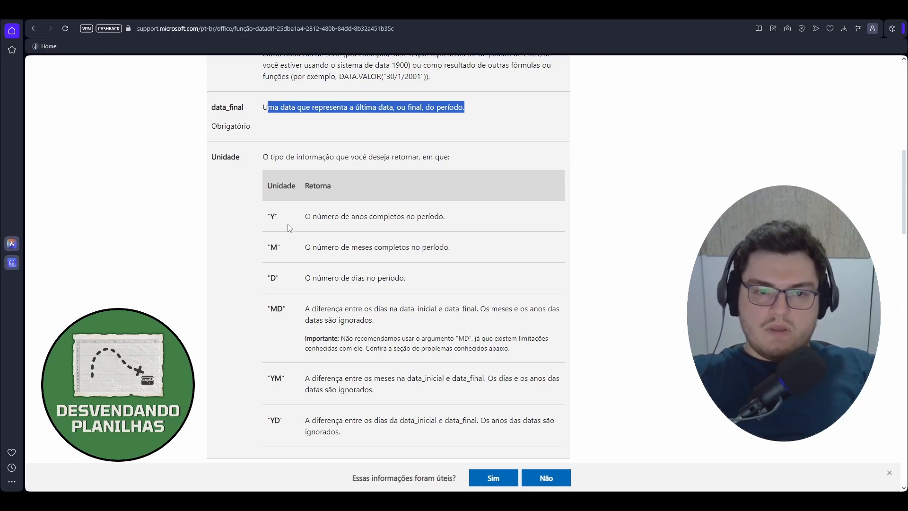
{"action": "left_click_drag", "start_coordinate": [268, 217], "coordinate": [449, 218]}
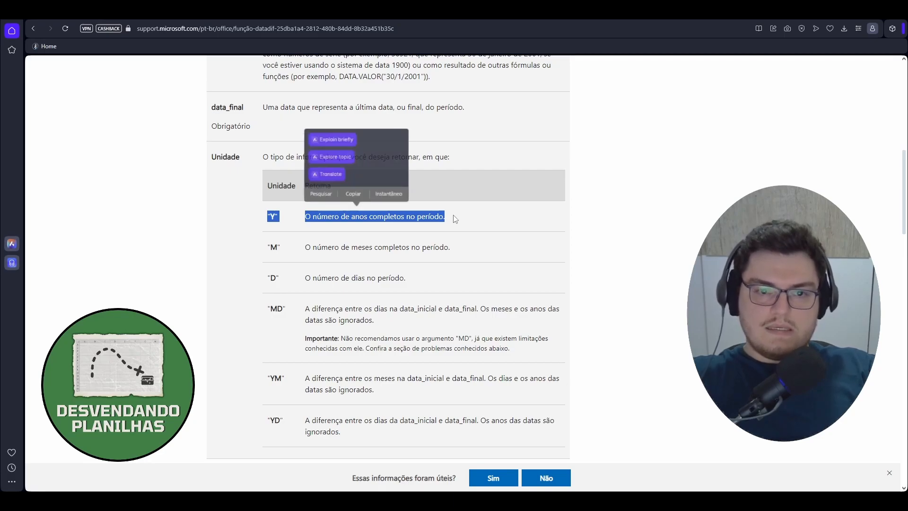
{"action": "left_click", "coordinate": [453, 219]}
{"action": "left_click_drag", "start_coordinate": [267, 217], "coordinate": [278, 217]}
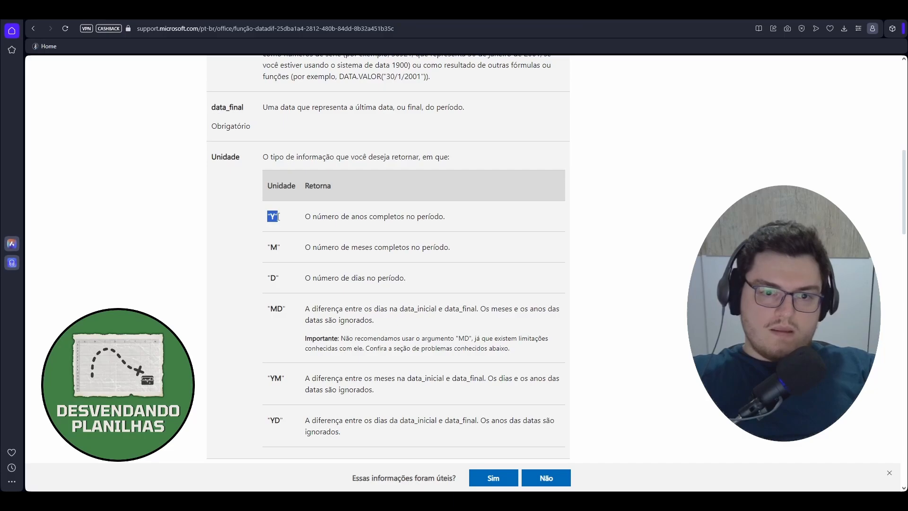
{"action": "left_click_drag", "start_coordinate": [303, 219], "coordinate": [451, 224]}
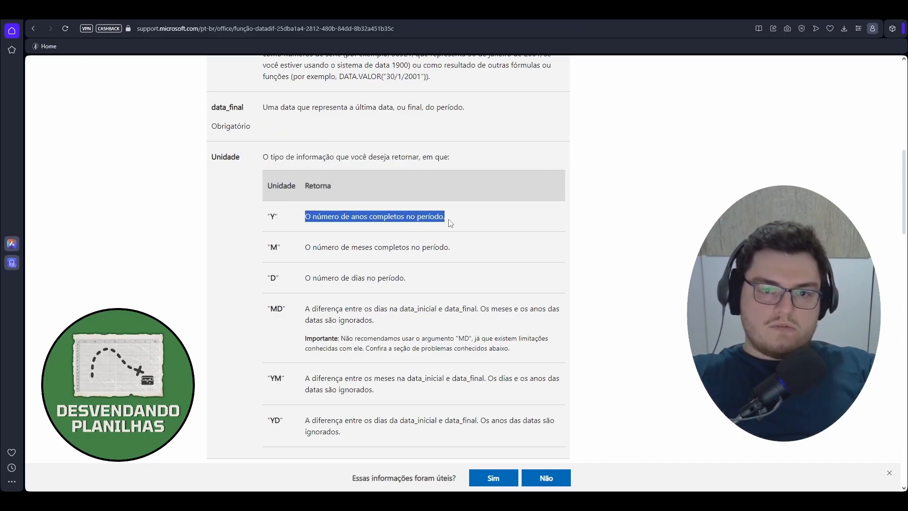
{"action": "left_click", "coordinate": [497, 211]}
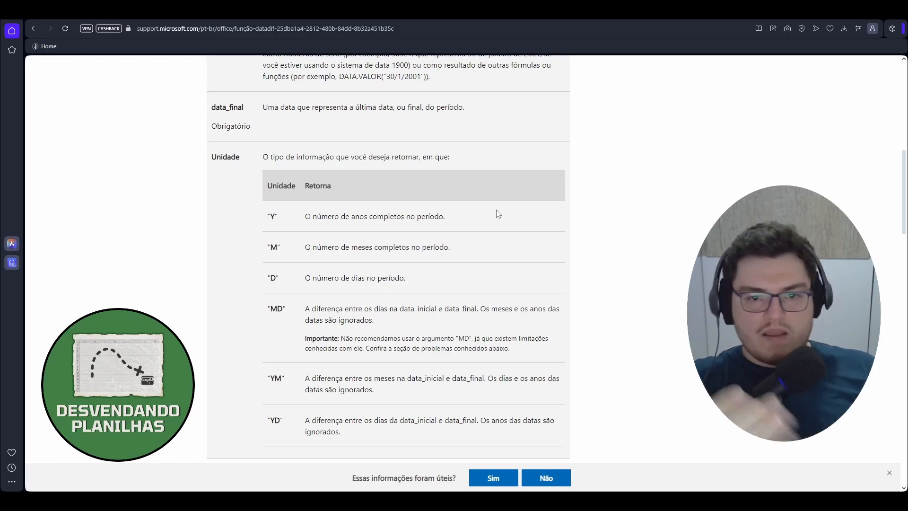
Read the descriptions of the "M" and "D" units in the Unidade table.
{"action": "left_click_drag", "start_coordinate": [268, 253], "coordinate": [464, 251]}
{"action": "left_click", "coordinate": [465, 250]}
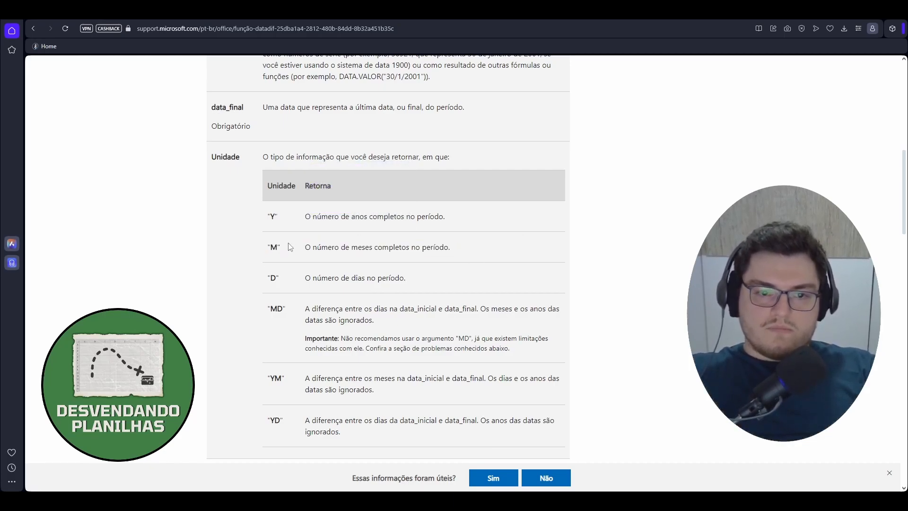
{"action": "left_click_drag", "start_coordinate": [306, 251], "coordinate": [455, 254]}
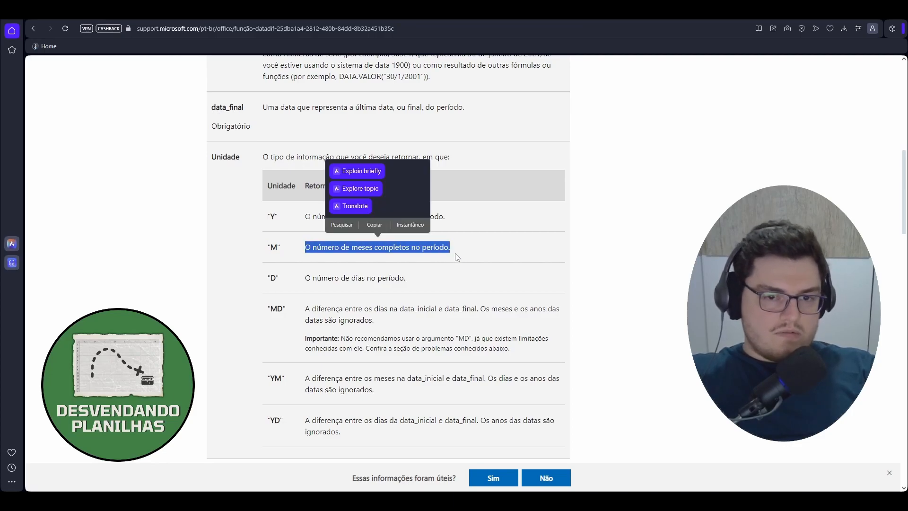
{"action": "left_click", "coordinate": [463, 253]}
{"action": "left_click_drag", "start_coordinate": [270, 279], "coordinate": [281, 280]}
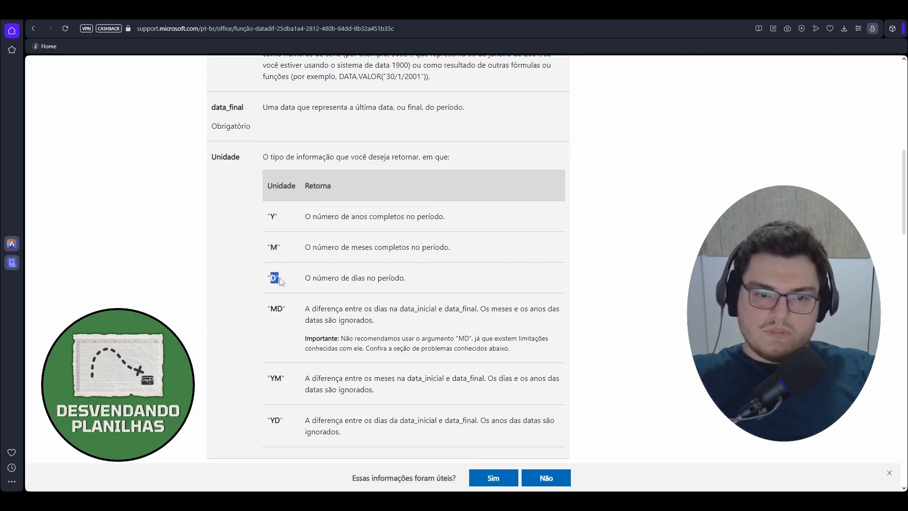
{"action": "left_click_drag", "start_coordinate": [435, 247], "coordinate": [433, 247]}
{"action": "left_click_drag", "start_coordinate": [271, 246], "coordinate": [284, 251]}
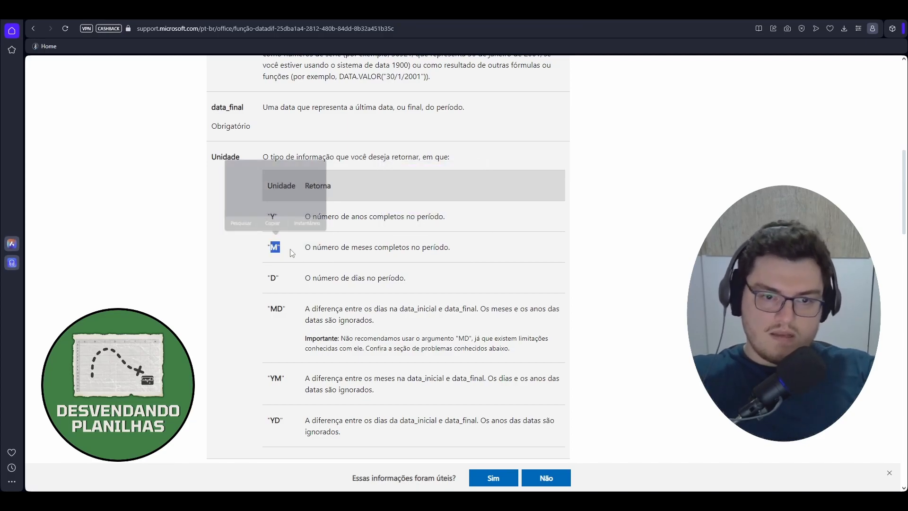
{"action": "left_click_drag", "start_coordinate": [268, 278], "coordinate": [287, 279]}
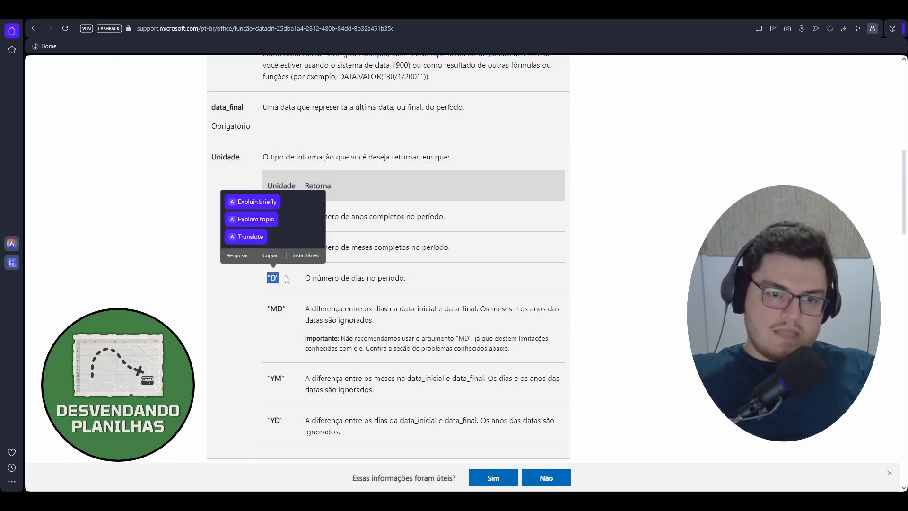
{"action": "left_click_drag", "start_coordinate": [306, 278], "coordinate": [427, 279]}
{"action": "left_click", "coordinate": [428, 279]}
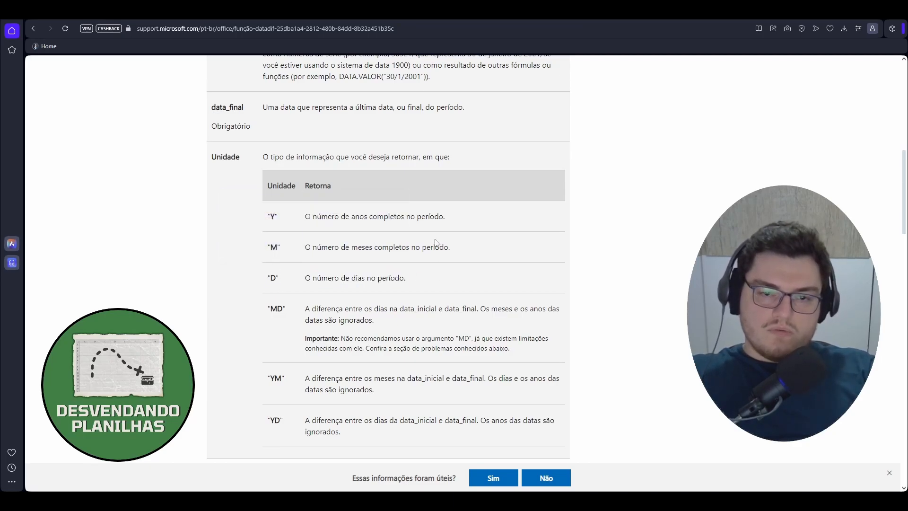
Examine the "MD" unit's description, including which date parts it ignores.
{"action": "scroll", "coordinate": [407, 268], "scroll_direction": "down", "scroll_amount": 1}
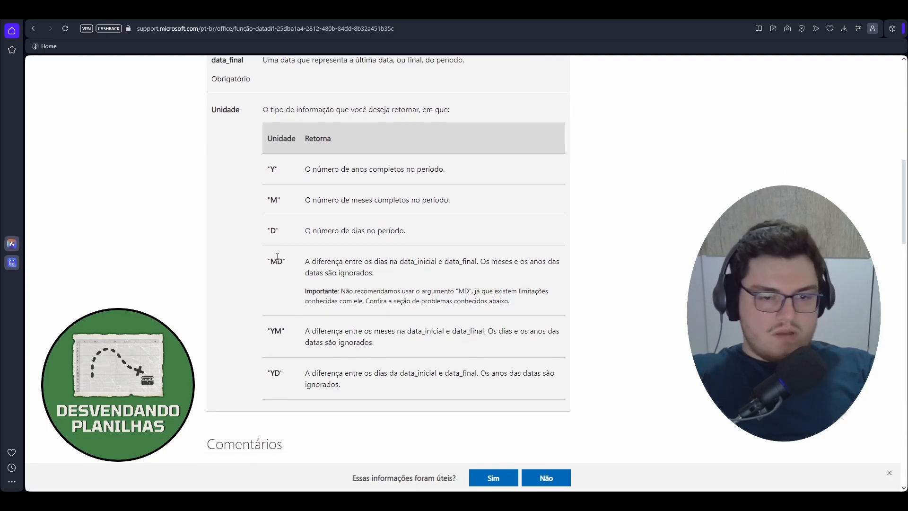
{"action": "left_click_drag", "start_coordinate": [271, 266], "coordinate": [289, 265]}
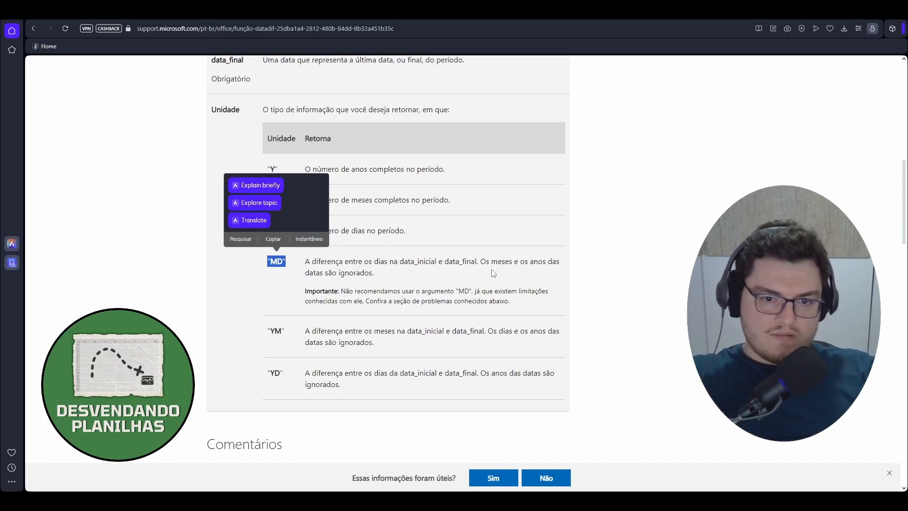
{"action": "left_click", "coordinate": [416, 272]}
{"action": "left_click_drag", "start_coordinate": [308, 261], "coordinate": [481, 263]}
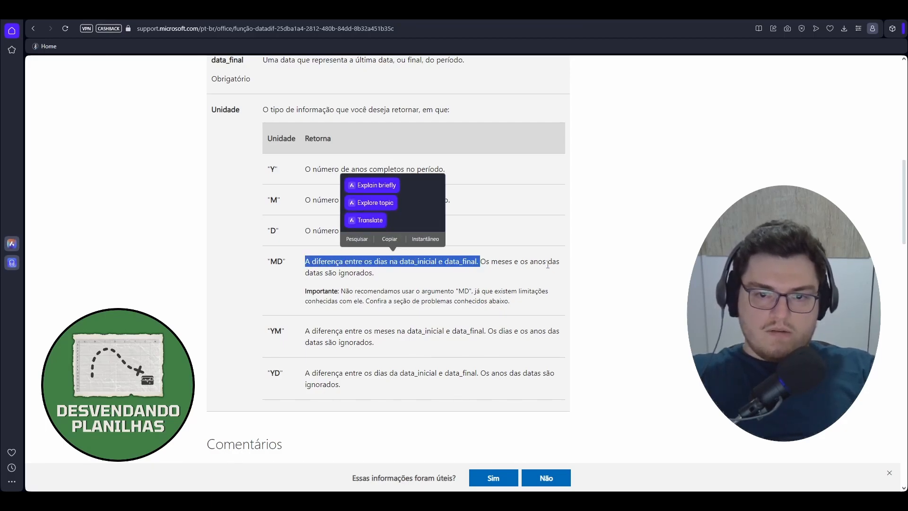
{"action": "left_click", "coordinate": [548, 264]}
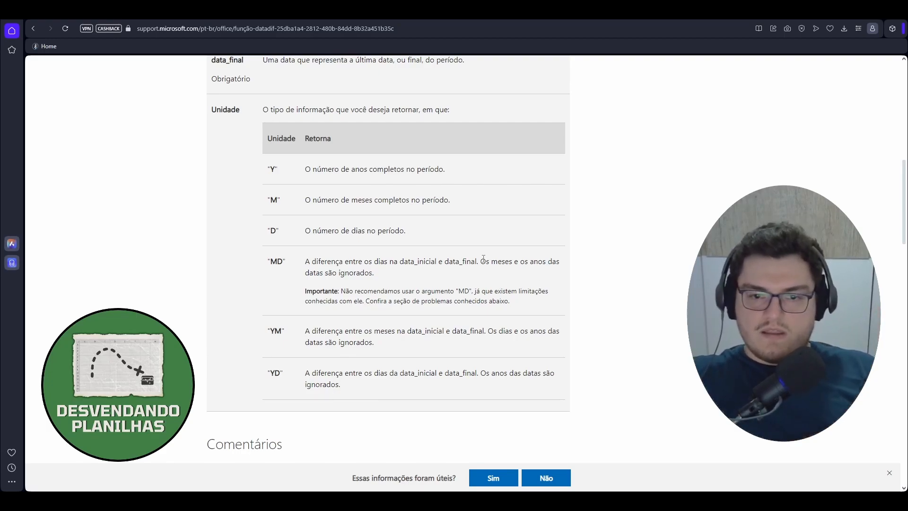
{"action": "left_click_drag", "start_coordinate": [481, 261], "coordinate": [380, 277]}
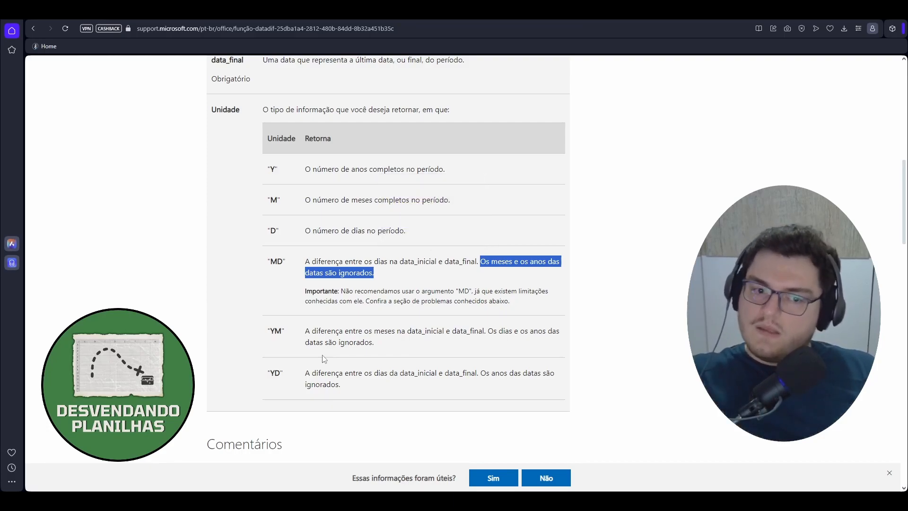
Examine the "YM" unit's description, including which date parts it ignores.
{"action": "left_click", "coordinate": [283, 331]}
{"action": "double_click", "coordinate": [268, 331]}
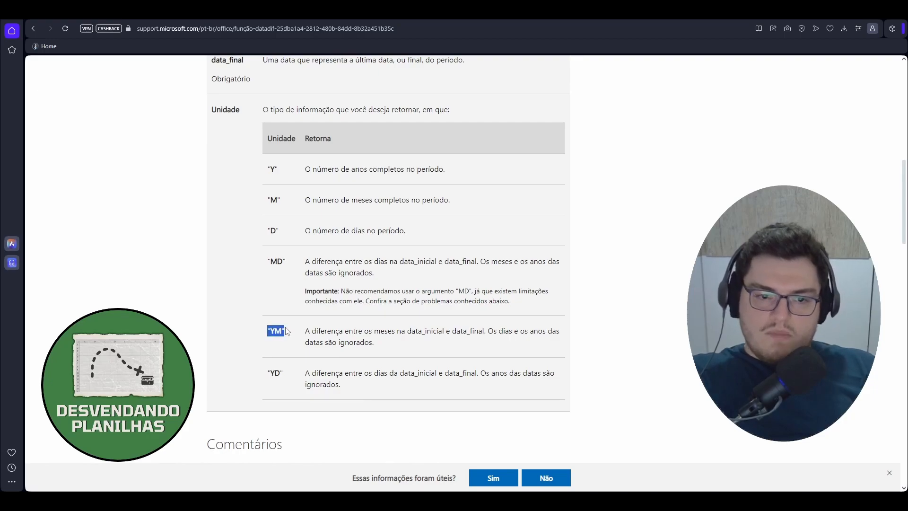
{"action": "left_click", "coordinate": [325, 333]}
{"action": "left_click_drag", "start_coordinate": [353, 332], "coordinate": [486, 332]}
{"action": "left_click", "coordinate": [499, 331]}
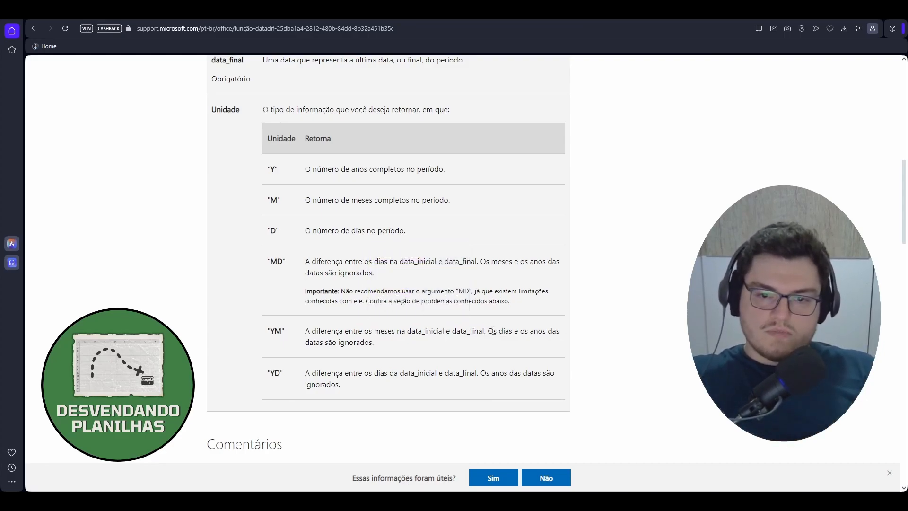
{"action": "left_click_drag", "start_coordinate": [491, 331], "coordinate": [394, 346]}
{"action": "left_click", "coordinate": [385, 346]}
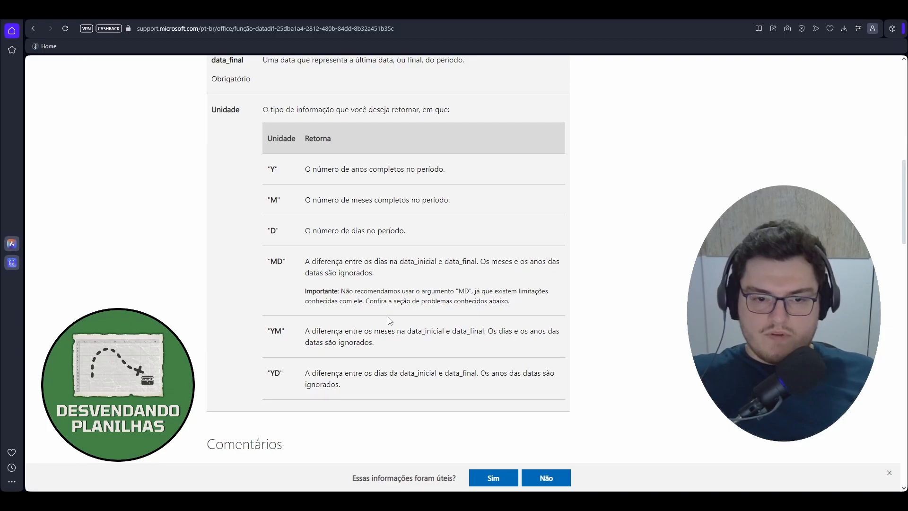
Examine the "YD" unit's description, including which date part it ignores.
{"action": "double_click", "coordinate": [272, 372]}
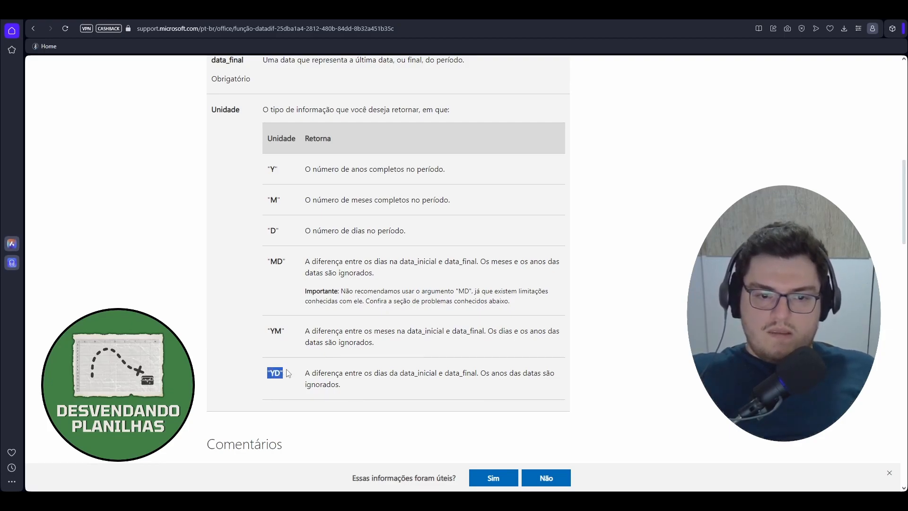
{"action": "left_click_drag", "start_coordinate": [306, 373], "coordinate": [265, 374]}
{"action": "left_click", "coordinate": [351, 392]}
{"action": "left_click", "coordinate": [491, 389]}
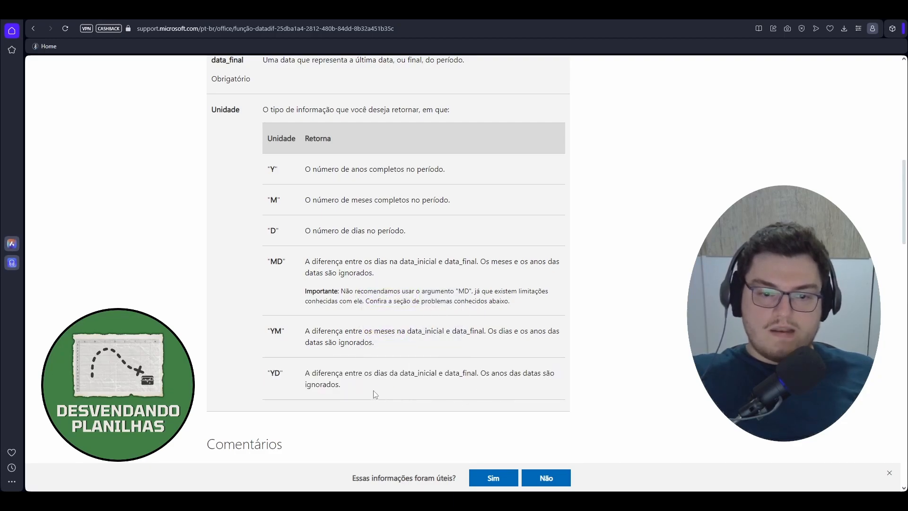
{"action": "left_click_drag", "start_coordinate": [463, 385], "coordinate": [481, 374]}
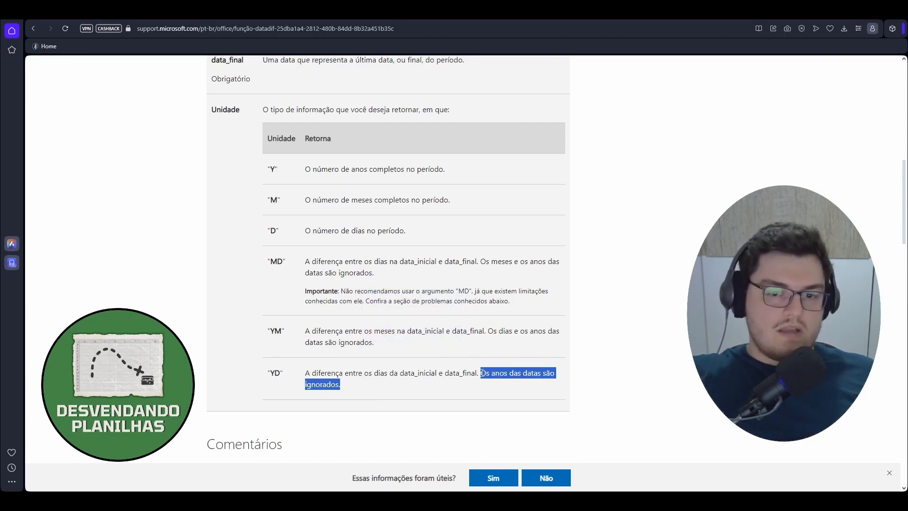
{"action": "left_click_drag", "start_coordinate": [384, 384], "coordinate": [260, 377]}
{"action": "left_click", "coordinate": [270, 373]}
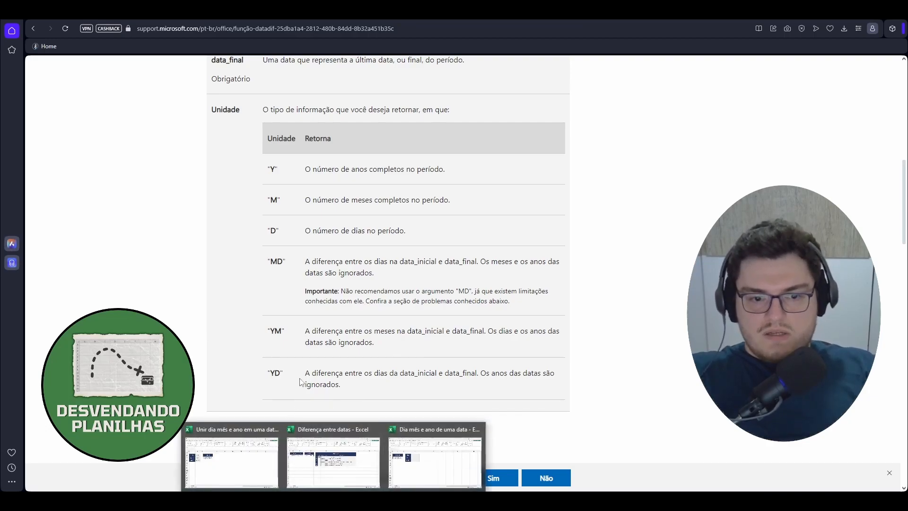
{"action": "left_click_drag", "start_coordinate": [341, 386], "coordinate": [268, 376]}
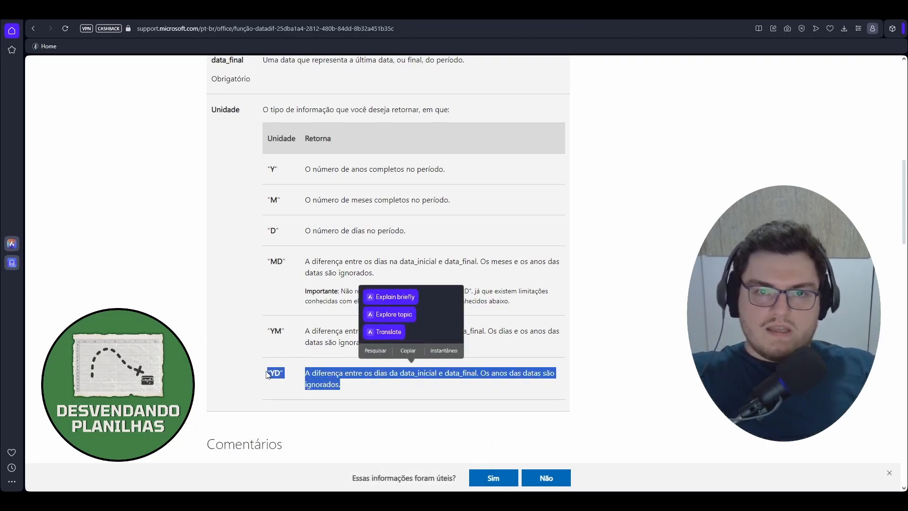
{"action": "left_click", "coordinate": [371, 370]}
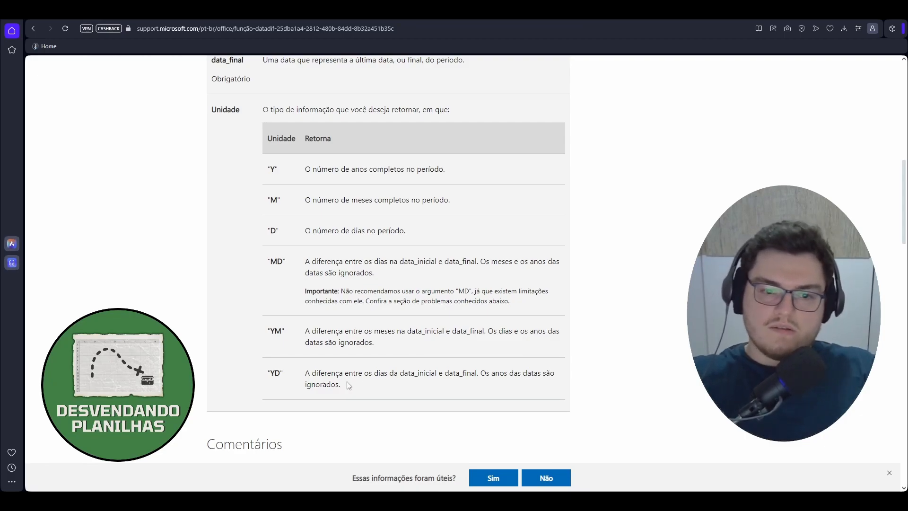
Switch back to the Diferença entre datas workbook in Excel and check the "Y" formula in I4 against the dates in B3 and C3.
{"action": "mouse_move", "coordinate": [310, 501]}
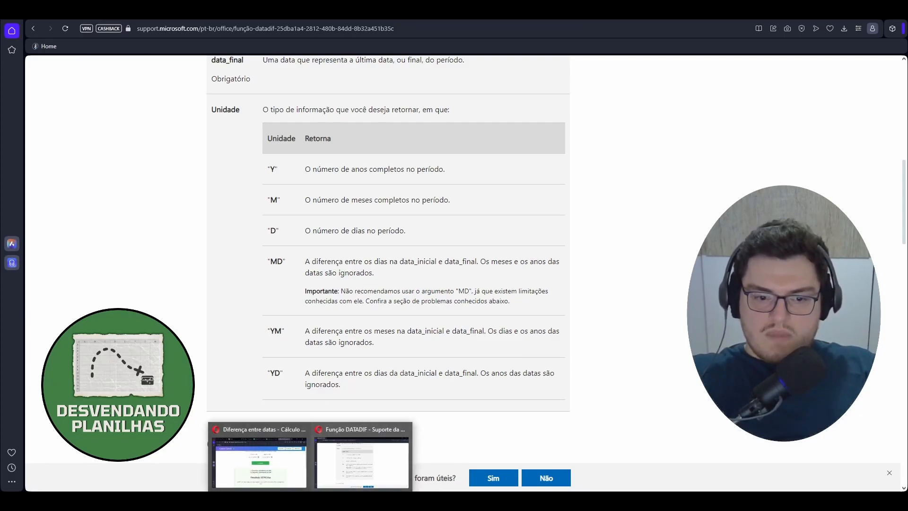
{"action": "left_click", "coordinate": [315, 465]}
{"action": "left_click", "coordinate": [474, 371]}
{"action": "left_click", "coordinate": [384, 352]}
{"action": "left_click", "coordinate": [303, 192]}
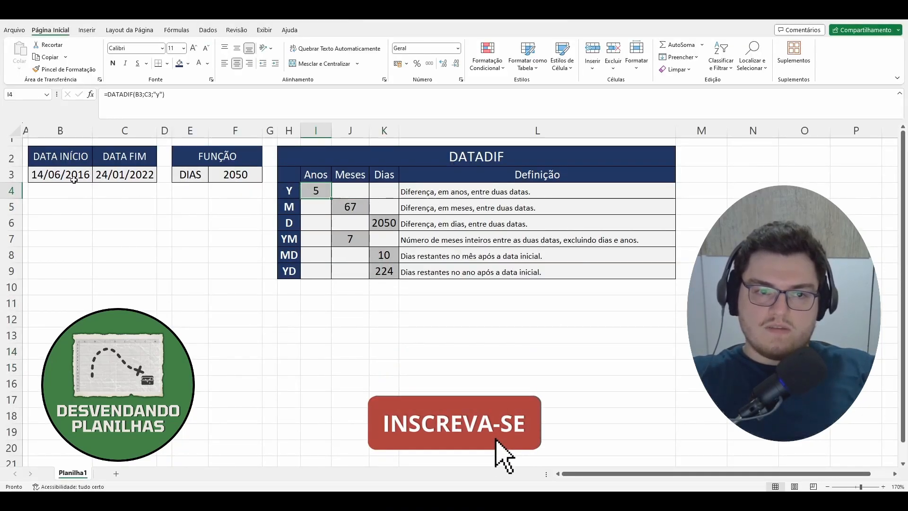
{"action": "left_click", "coordinate": [52, 174]}
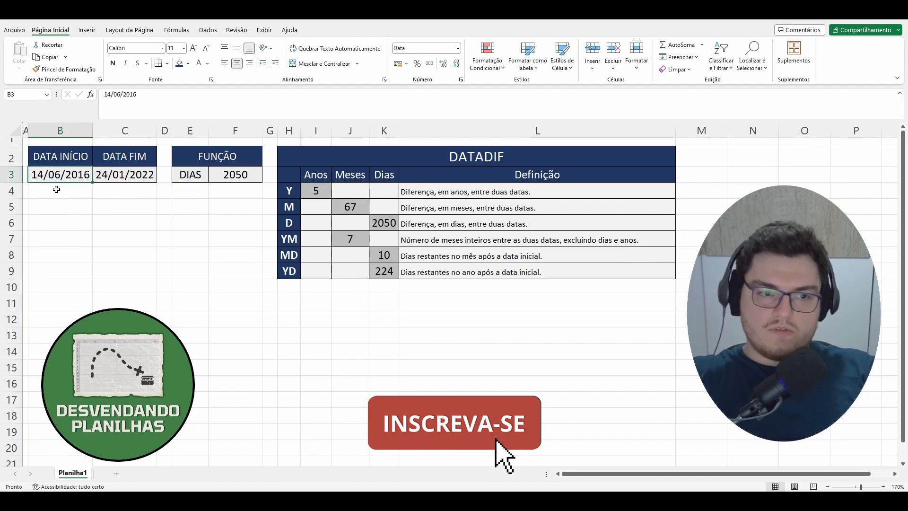
{"action": "left_click", "coordinate": [118, 173]}
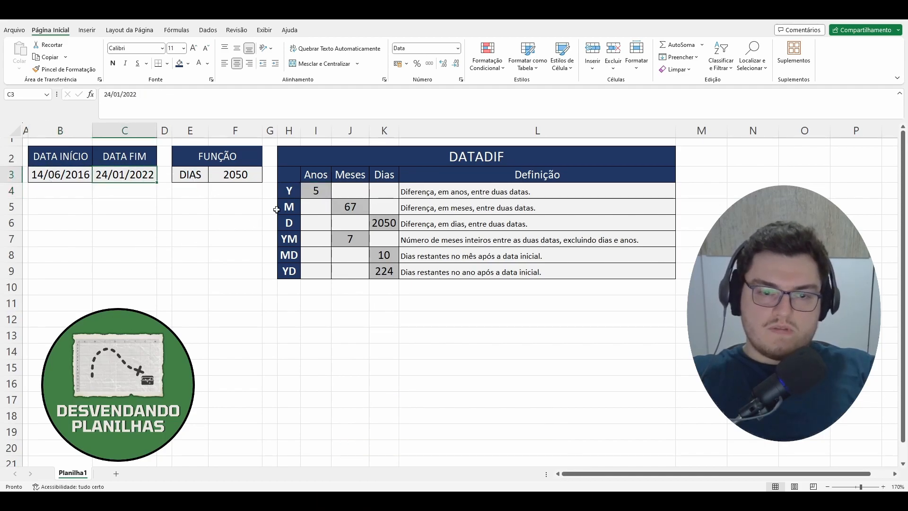
Compare the "Y" row's DATADIF result in I4 with the start date in B3 and end date in C3.
{"action": "left_click", "coordinate": [292, 193]}
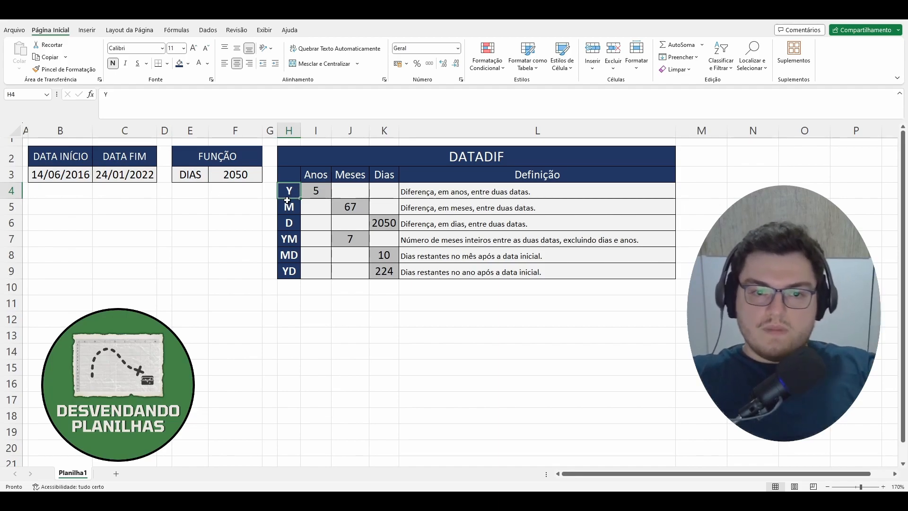
{"action": "left_click", "coordinate": [317, 192]}
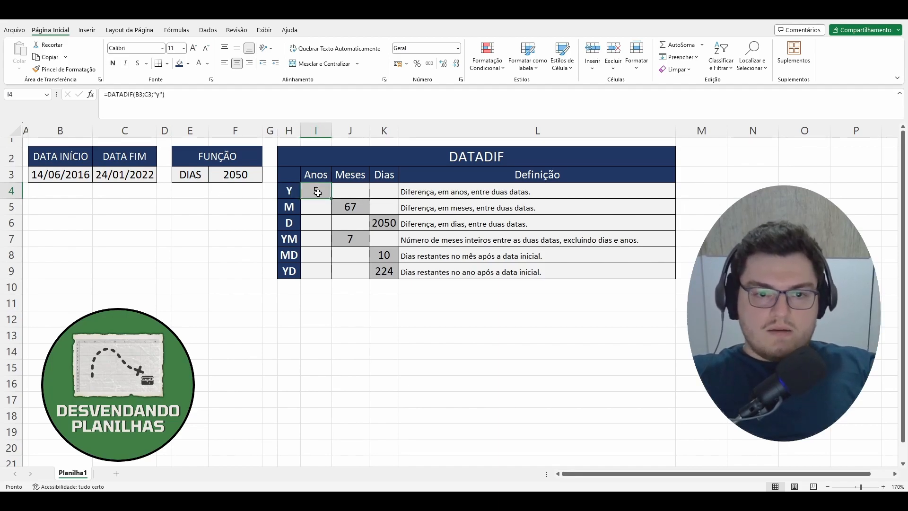
{"action": "left_click", "coordinate": [61, 172]}
{"action": "left_click", "coordinate": [148, 177]}
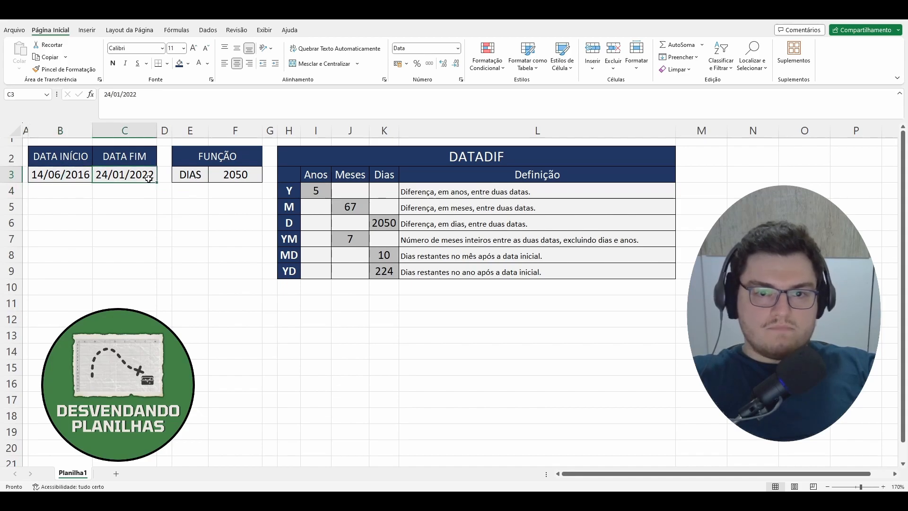
{"action": "left_click", "coordinate": [334, 194]}
{"action": "left_click", "coordinate": [322, 194]}
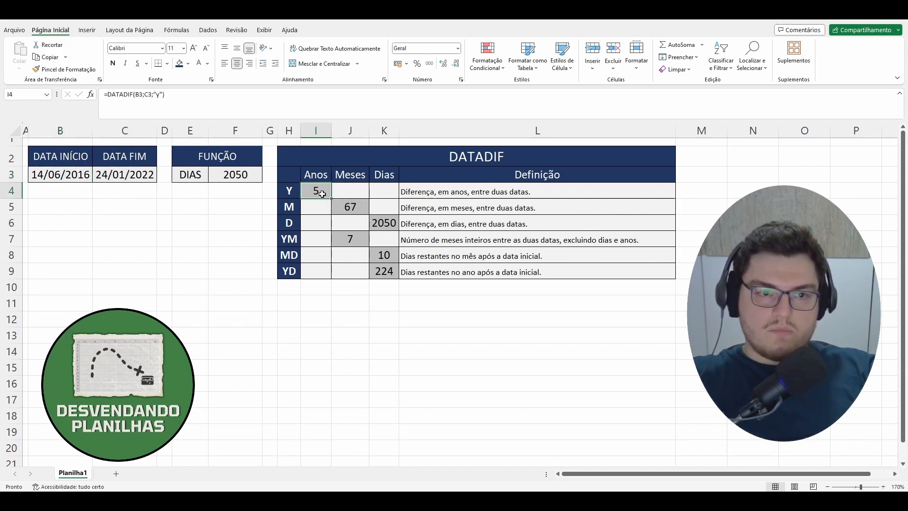
{"action": "left_click", "coordinate": [192, 334]}
{"action": "left_click", "coordinate": [125, 179]}
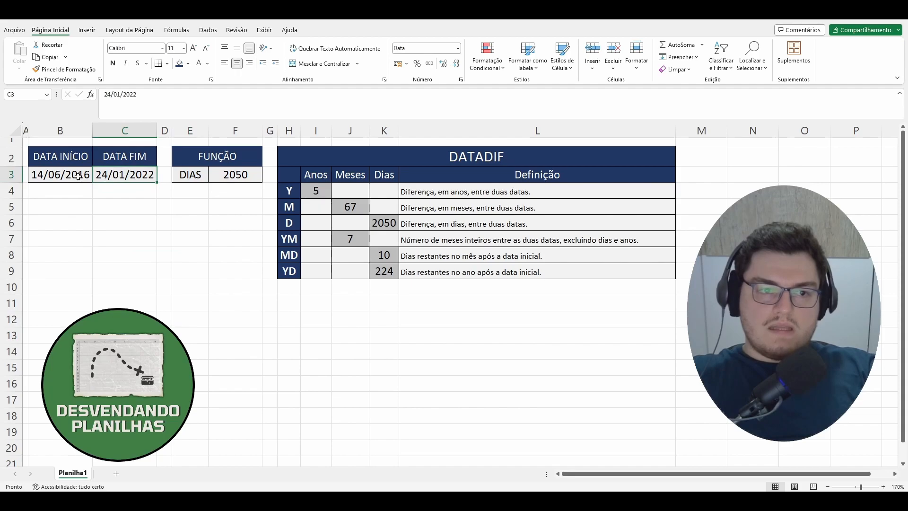
{"action": "left_click", "coordinate": [79, 176]}
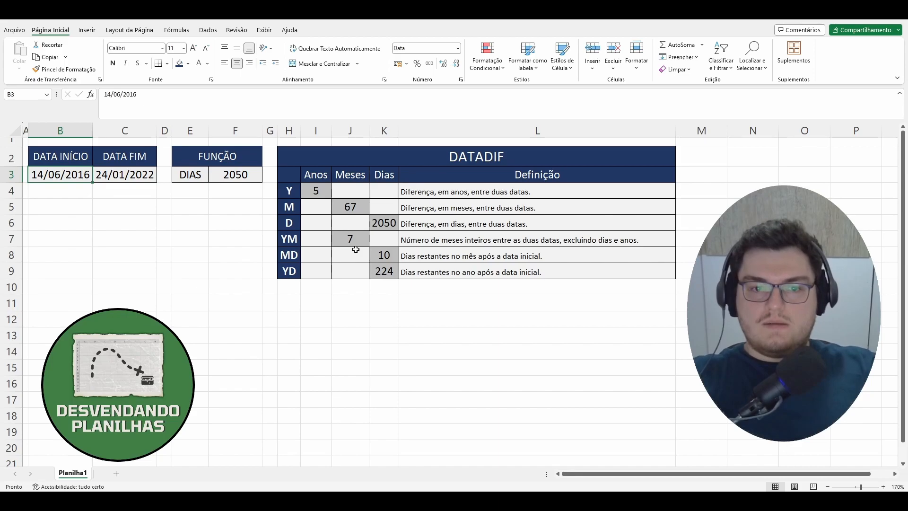
Review the "M" unit against both dates and compare the "D" formula in K6 with the DIAS formula in F3.
{"action": "left_click", "coordinate": [286, 211]}
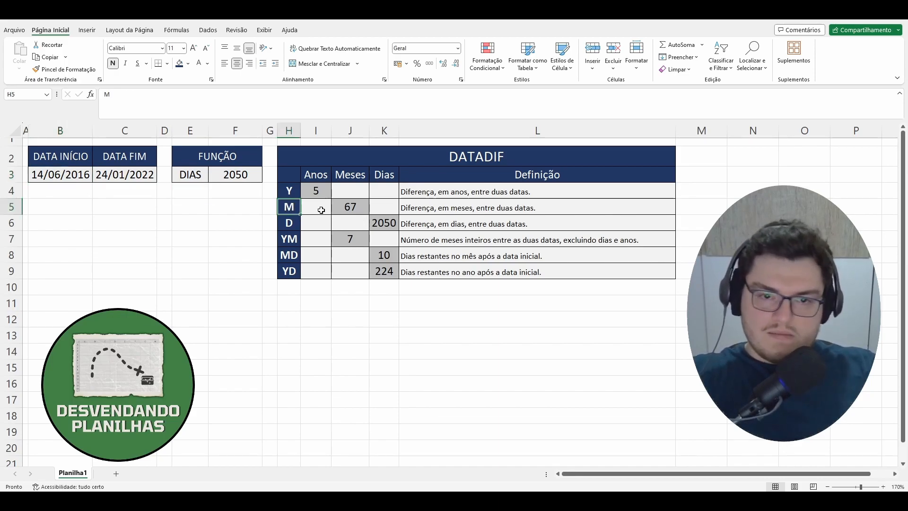
{"action": "left_click_drag", "start_coordinate": [63, 174], "coordinate": [119, 173]}
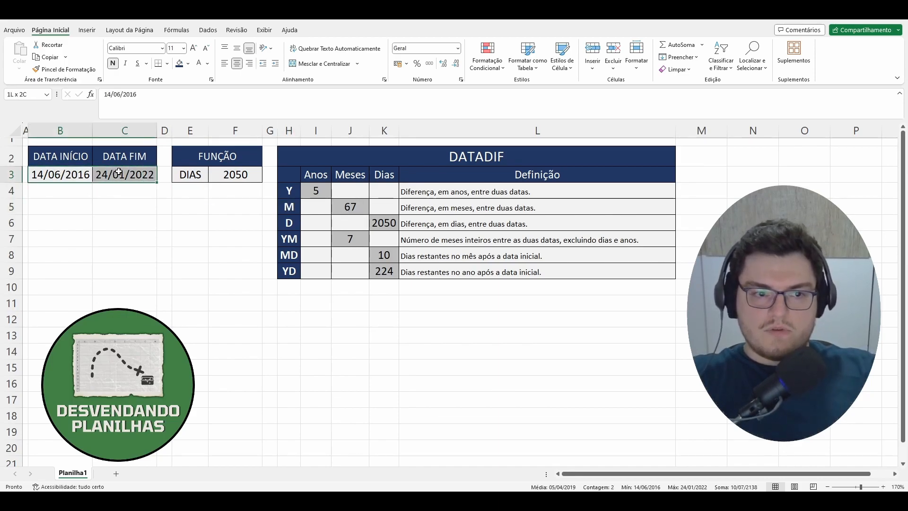
{"action": "left_click", "coordinate": [382, 223]}
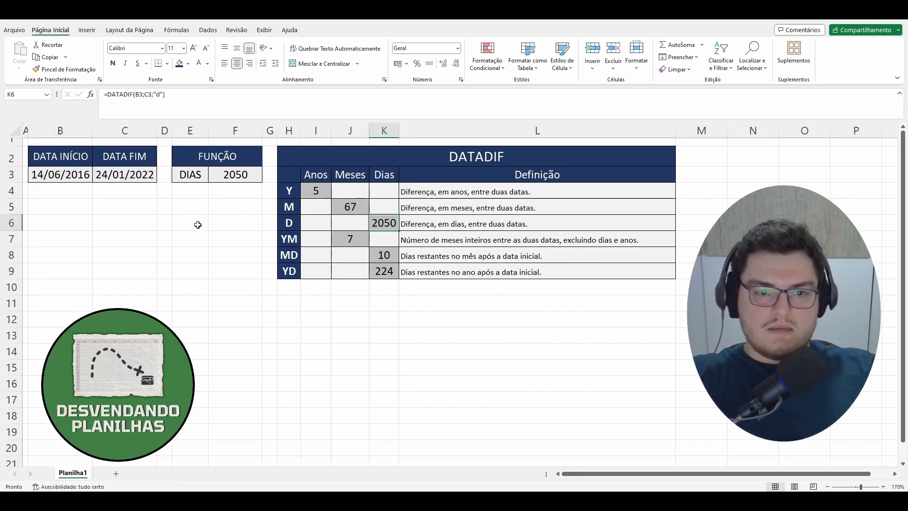
{"action": "left_click", "coordinate": [224, 175]}
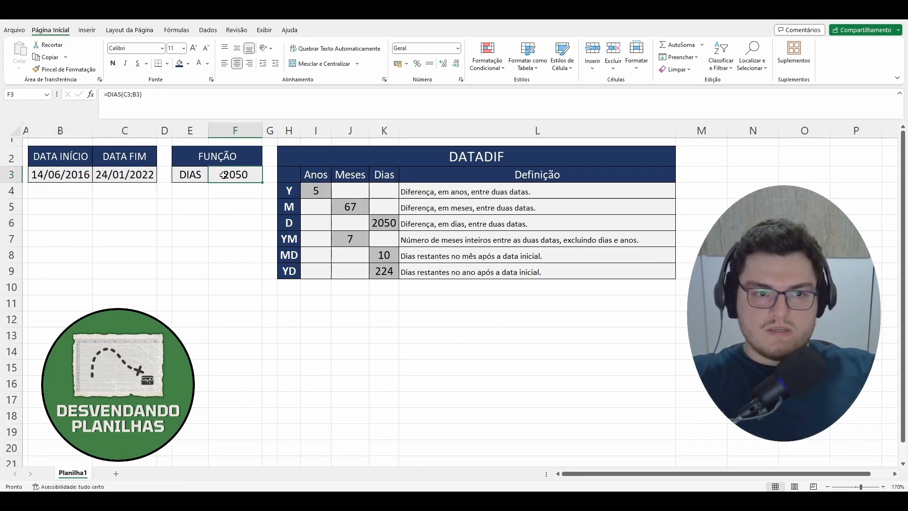
{"action": "left_click", "coordinate": [391, 219]}
{"action": "key", "text": "F2"}
{"action": "key", "text": "shift+Home"}
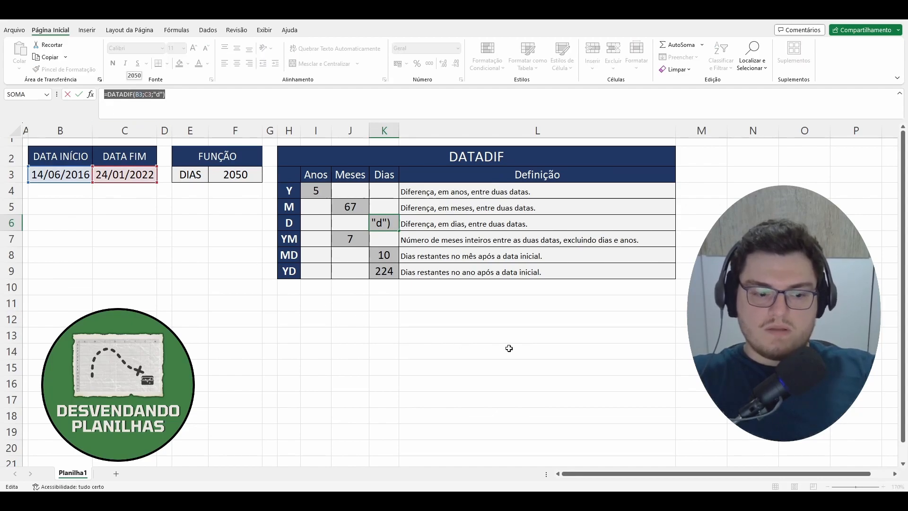
{"action": "key", "text": "Escape"}
{"action": "left_click", "coordinate": [458, 303]}
Examine the "YM", "MD" and "YD" rows, checking the formulas in J7, K8 and K9 against their definitions.
{"action": "left_click", "coordinate": [290, 242]}
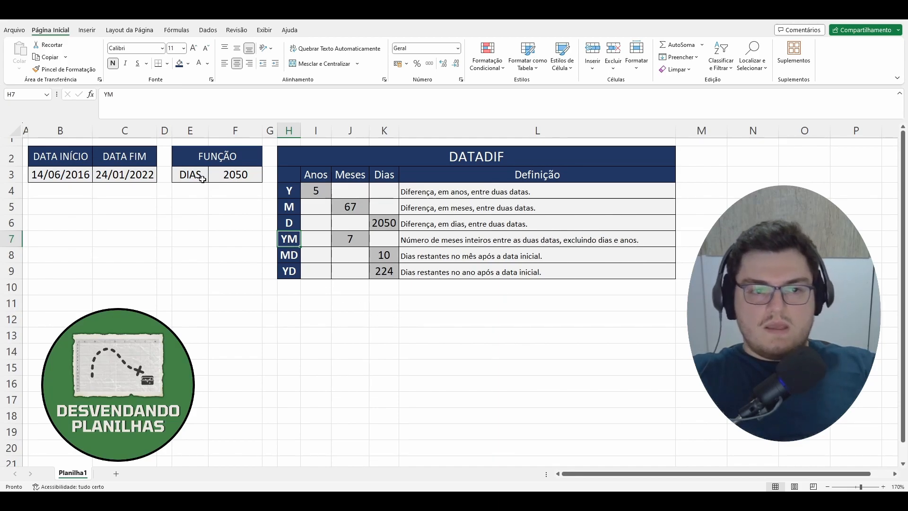
{"action": "left_click", "coordinate": [352, 238]}
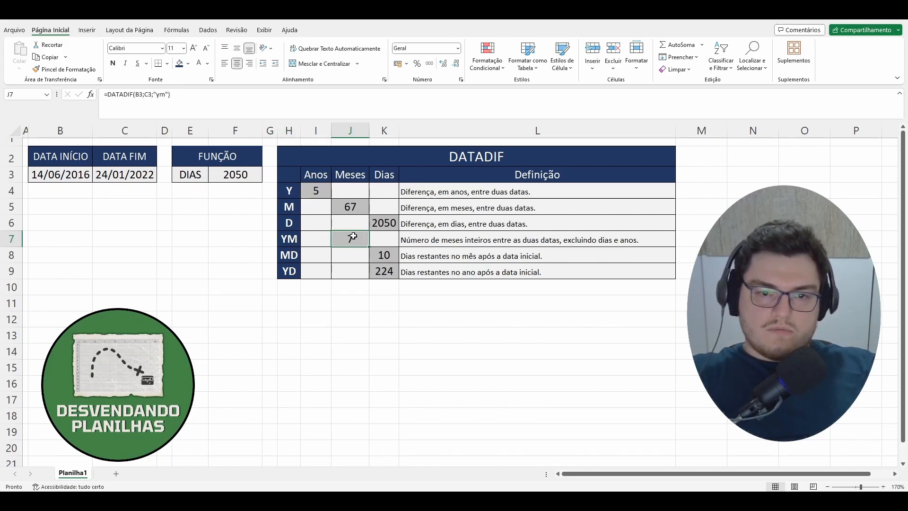
{"action": "left_click", "coordinate": [285, 257]}
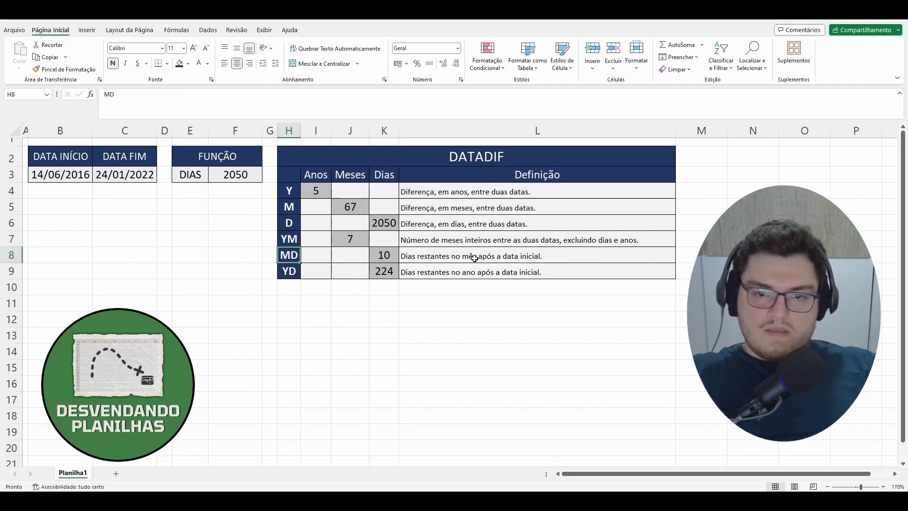
{"action": "left_click", "coordinate": [389, 257]}
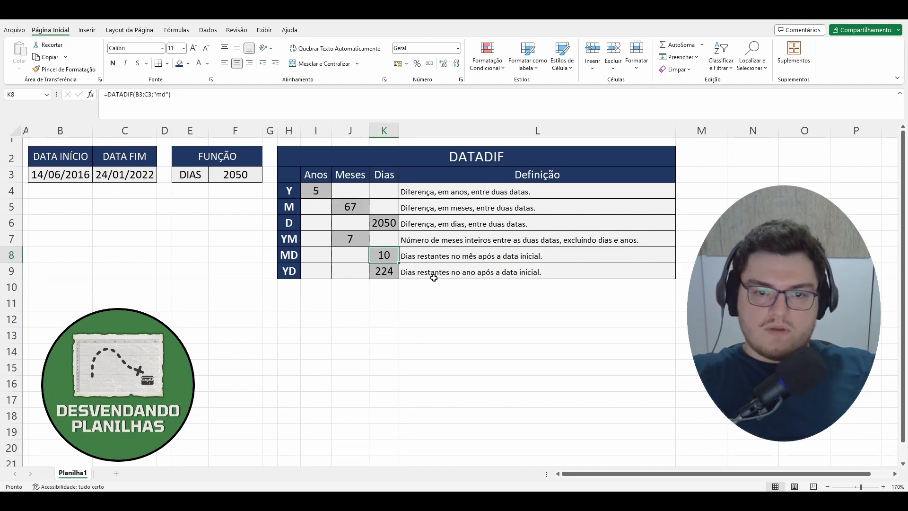
{"action": "left_click", "coordinate": [284, 274]}
{"action": "left_click", "coordinate": [418, 273]}
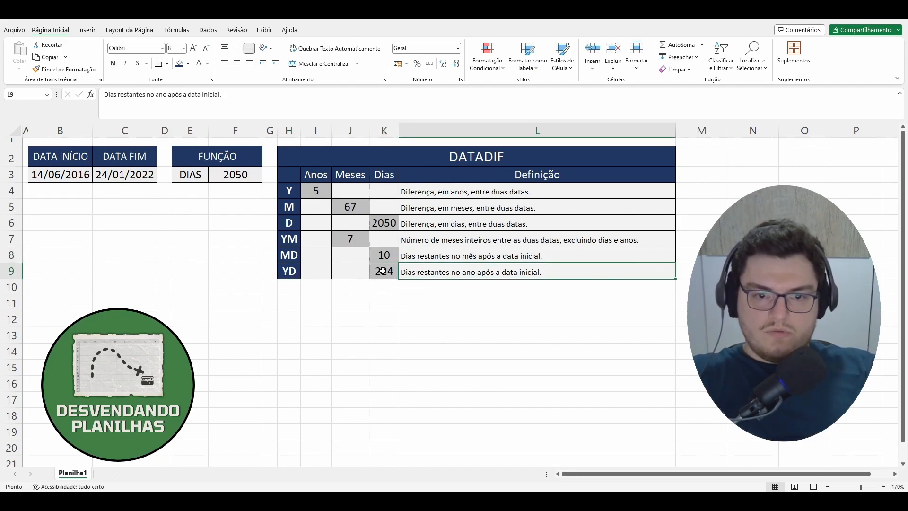
{"action": "left_click", "coordinate": [384, 271]}
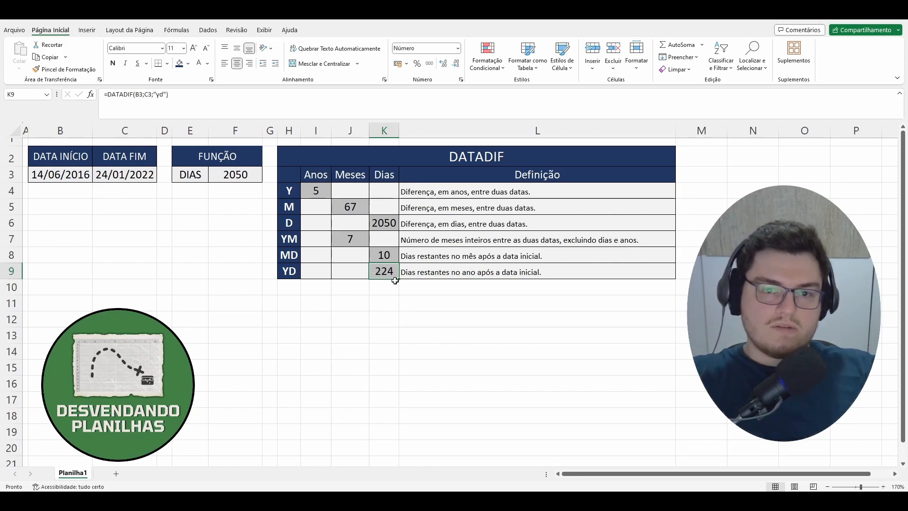
{"action": "left_click_drag", "start_coordinate": [349, 286], "coordinate": [335, 274]}
{"action": "left_click", "coordinate": [374, 318]}
{"action": "left_click", "coordinate": [350, 276]}
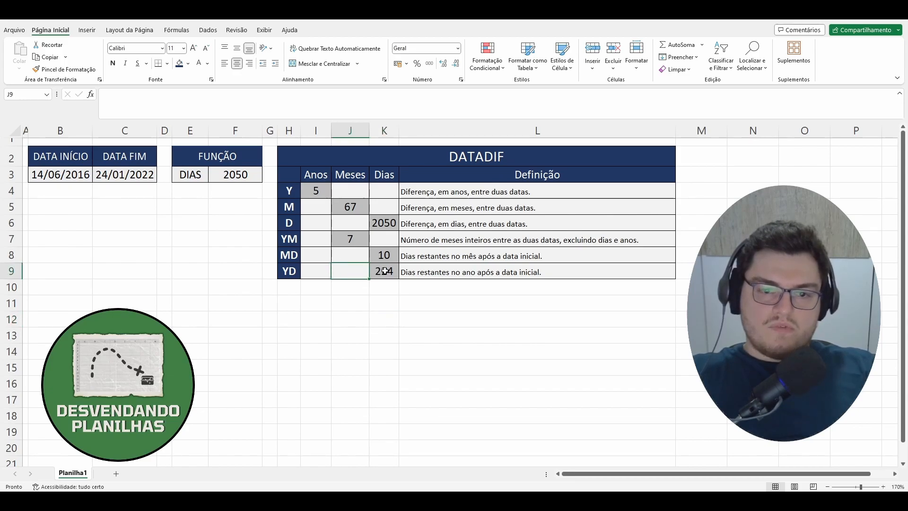
Enter =J7*30+10 in J10 to roughly check the "YD" day count from the "YM" and "MD" results.
{"action": "left_click", "coordinate": [354, 243]}
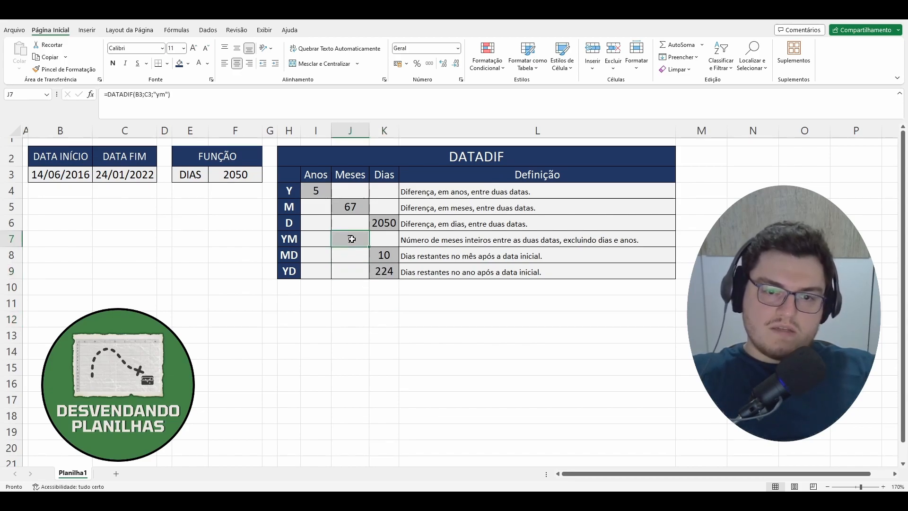
{"action": "left_click", "coordinate": [376, 258]}
{"action": "left_click", "coordinate": [358, 290]}
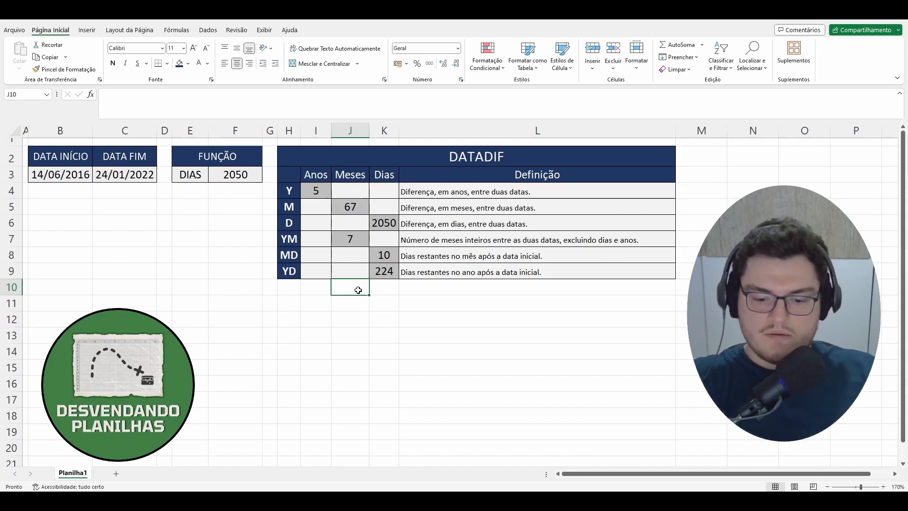
{"action": "type", "text": "="}
{"action": "key", "text": "Up"}
{"action": "key", "text": "Up"}
{"action": "key", "text": "Up"}
{"action": "type", "text": "*"}
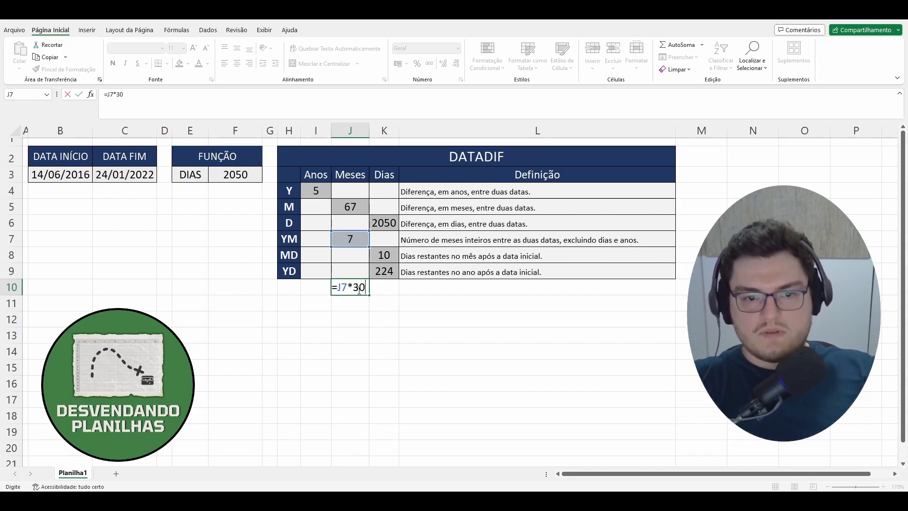
{"action": "type", "text": "30+"}
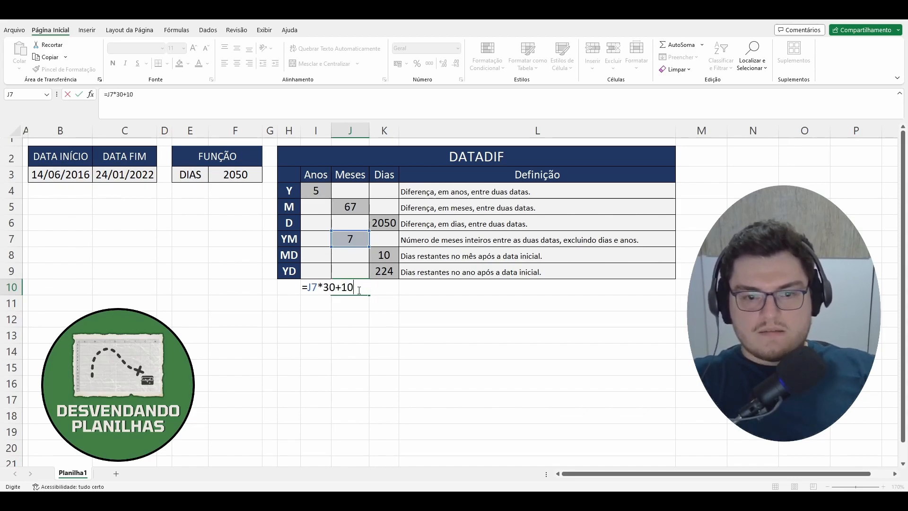
{"action": "type", "text": "10"}
{"action": "key", "text": "Return"}
{"action": "left_click", "coordinate": [358, 289]}
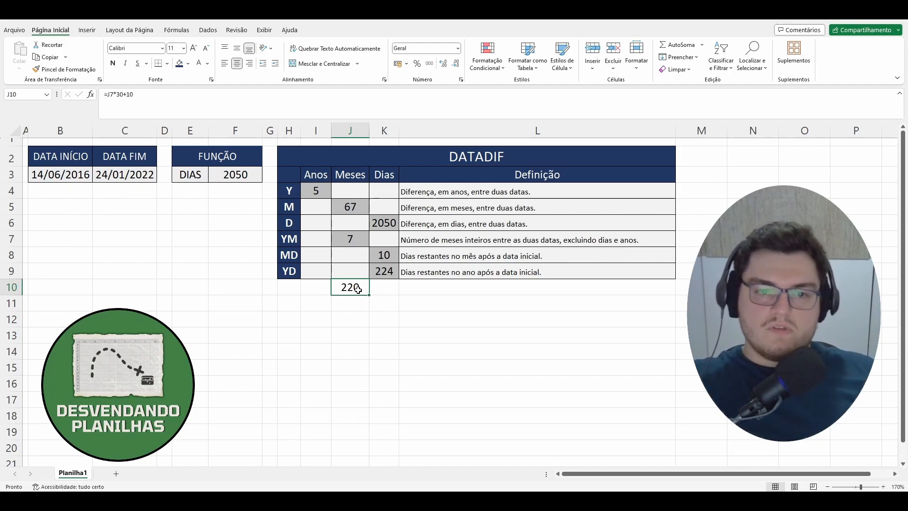
{"action": "left_click", "coordinate": [361, 302]}
{"action": "left_click", "coordinate": [359, 290]}
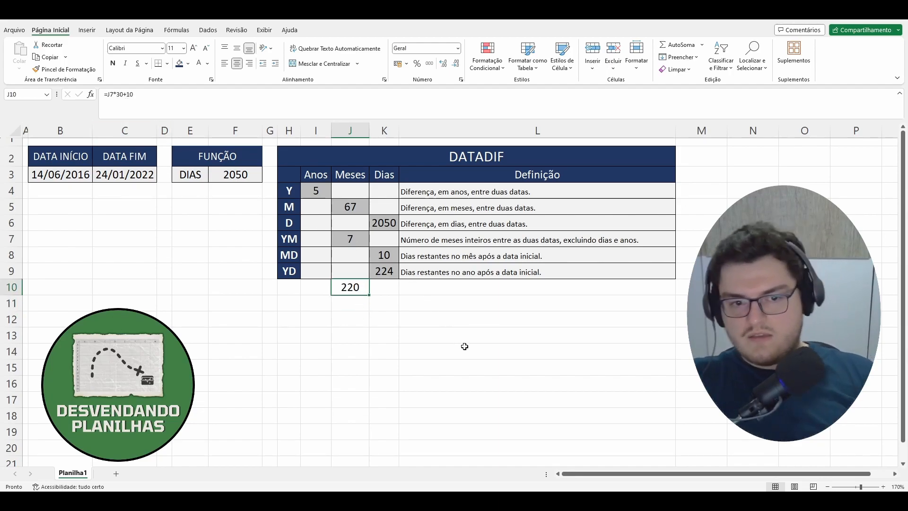
Clear the rough check formula from J10.
{"action": "left_click", "coordinate": [386, 333]}
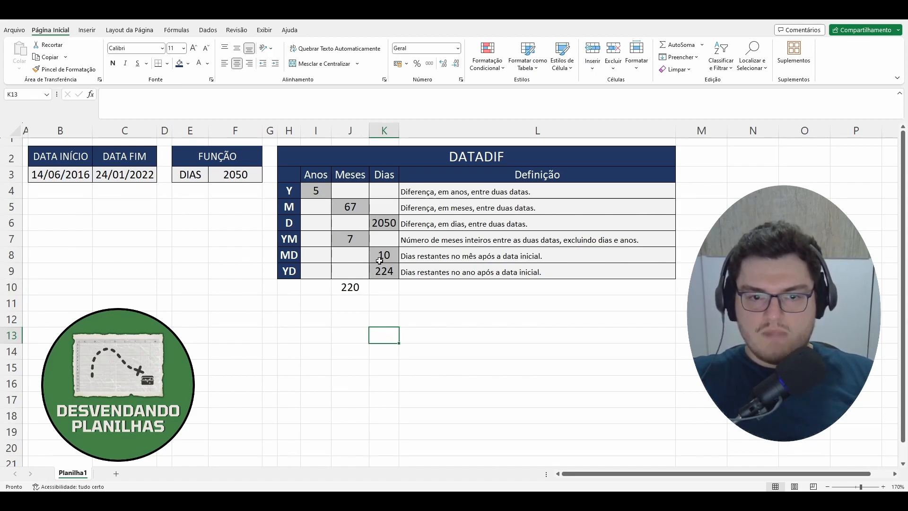
{"action": "left_click", "coordinate": [358, 289]}
{"action": "key", "text": "Delete"}
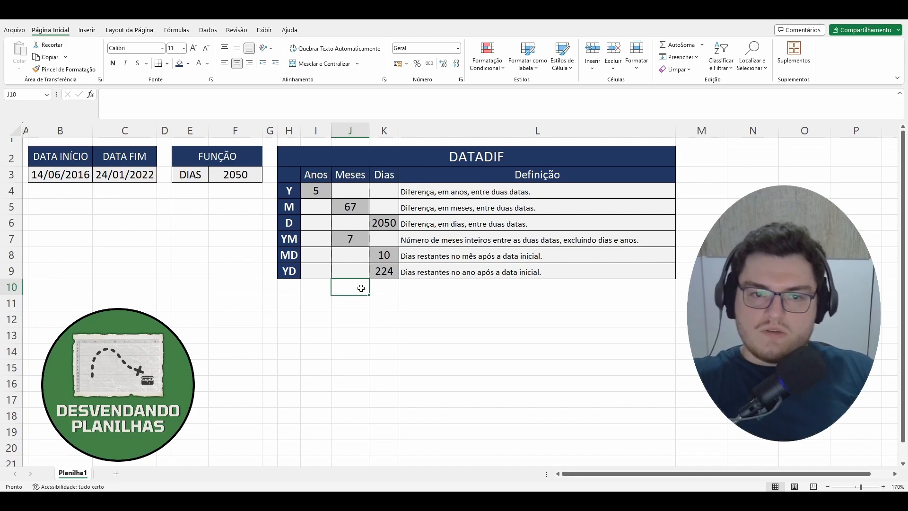
{"action": "left_click", "coordinate": [354, 312]}
Copy the Anos, Meses and Dias headers from I3:K3 into I11:K11.
{"action": "left_click_drag", "start_coordinate": [311, 167], "coordinate": [385, 176]}
{"action": "key", "text": "ctrl+c"}
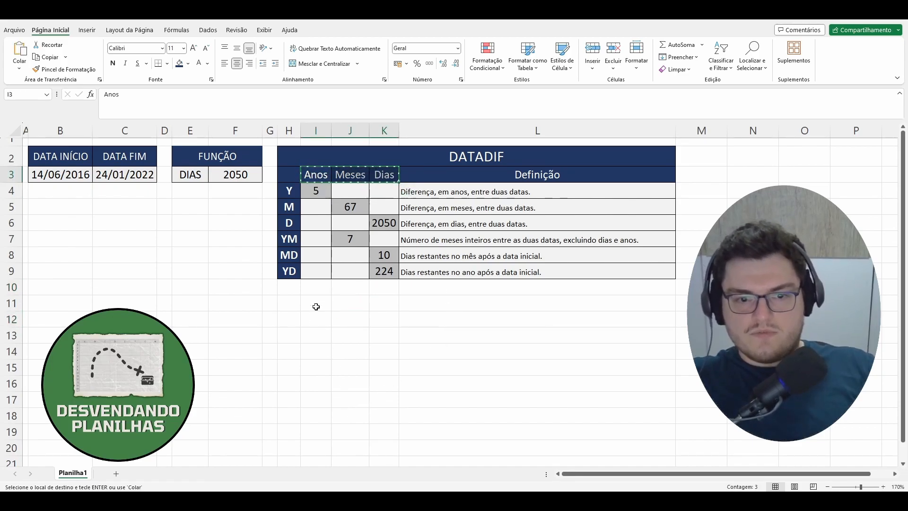
{"action": "left_click", "coordinate": [315, 305]}
{"action": "key", "text": "ctrl+v"}
{"action": "left_click", "coordinate": [438, 305]}
{"action": "key", "text": "Escape"}
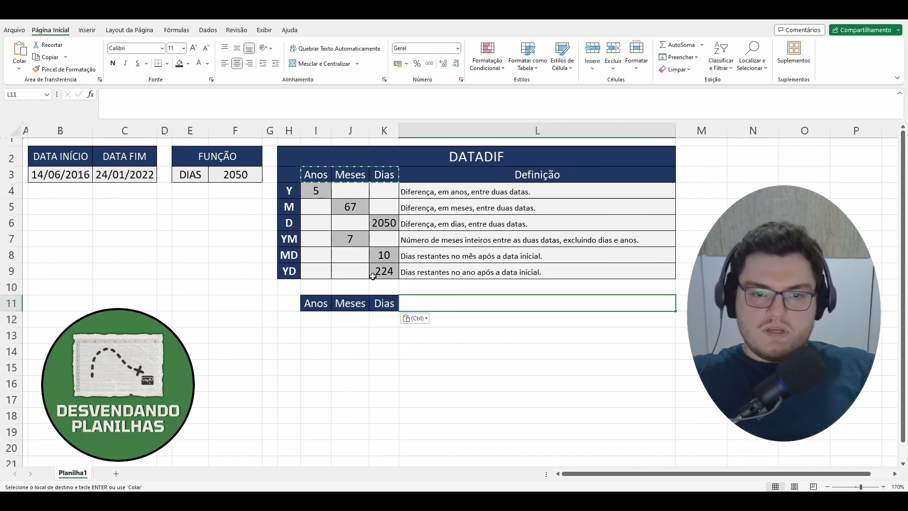
Copy the formula =DATADIF(B3;C3;"y") from I4 into I12 under the new Anos header.
{"action": "left_click", "coordinate": [316, 191]}
{"action": "left_click_drag", "start_coordinate": [180, 98], "coordinate": [108, 95]}
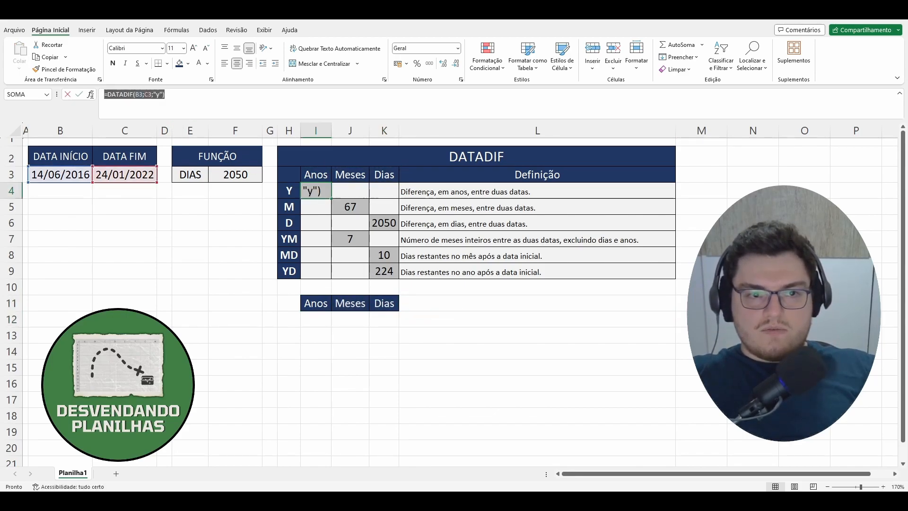
{"action": "left_click", "coordinate": [320, 320]}
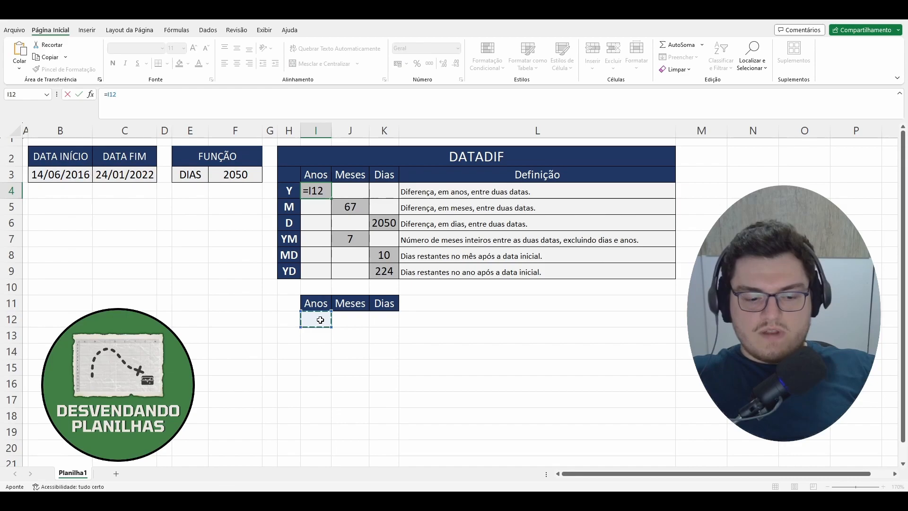
{"action": "key", "text": "Escape"}
{"action": "left_click", "coordinate": [320, 320]}
{"action": "key", "text": "ctrl+v"}
{"action": "left_click", "coordinate": [473, 335]}
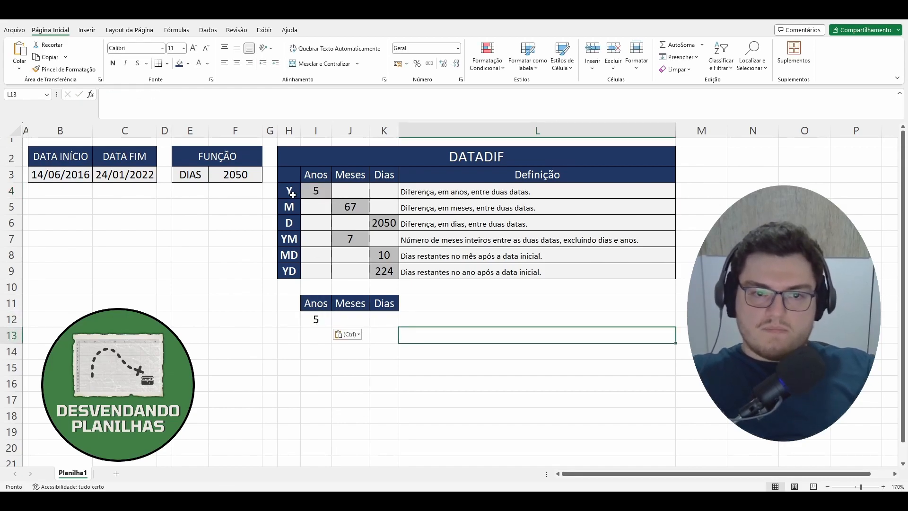
Label the years result with its unit by entering Y in I13.
{"action": "left_click", "coordinate": [314, 336]}
{"action": "type", "text": "y"}
{"action": "key", "text": "BackSpace"}
{"action": "type", "text": "Y"}
{"action": "key", "text": "Return"}
{"action": "key", "text": "Up"}
{"action": "key", "text": "Up"}
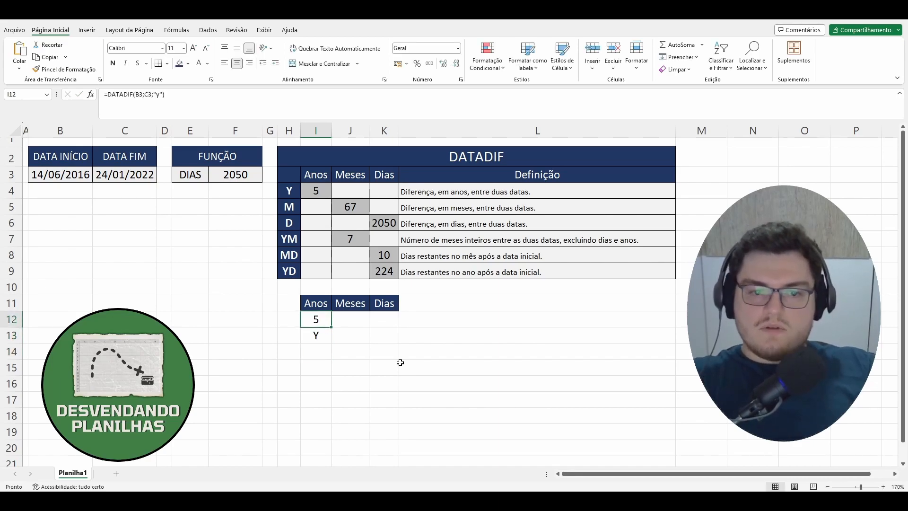
Label the months result with its unit by entering YM in J13.
{"action": "key", "text": "Right"}
{"action": "key", "text": "Down"}
{"action": "key", "text": "Up"}
{"action": "key", "text": "Left"}
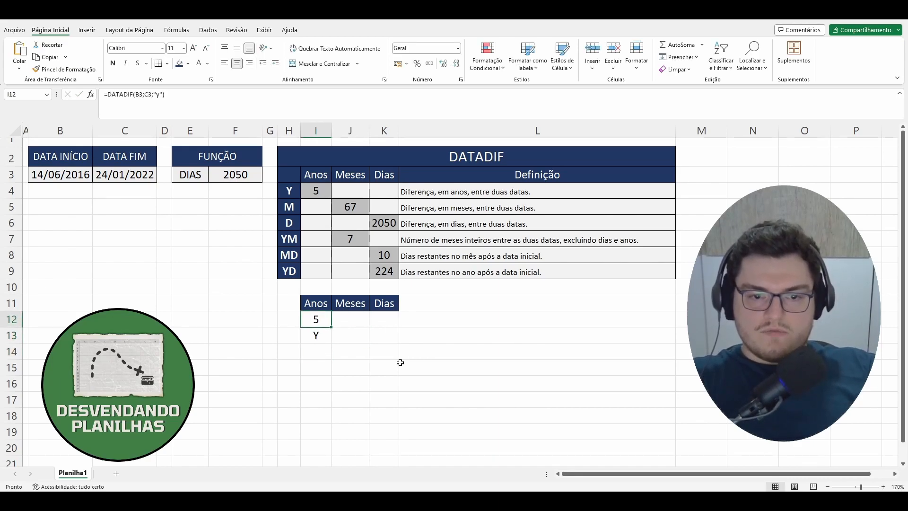
{"action": "key", "text": "Right"}
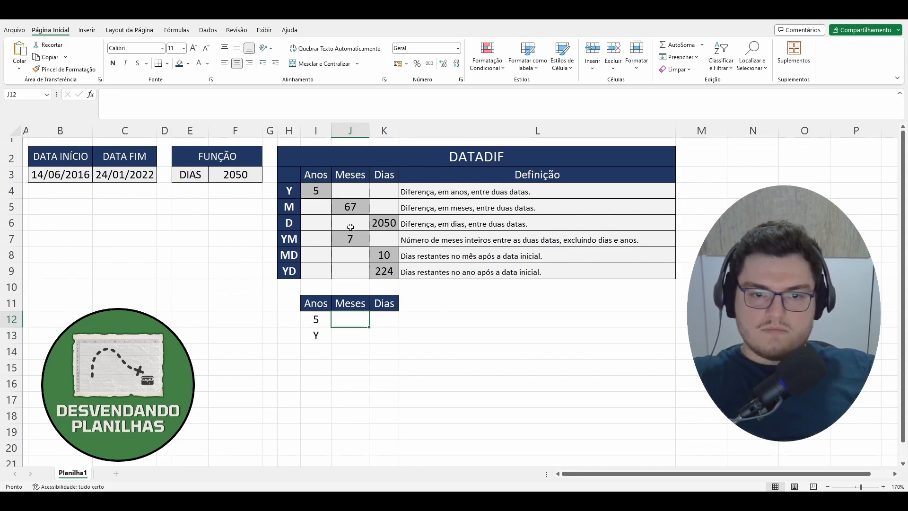
{"action": "left_click", "coordinate": [350, 336]}
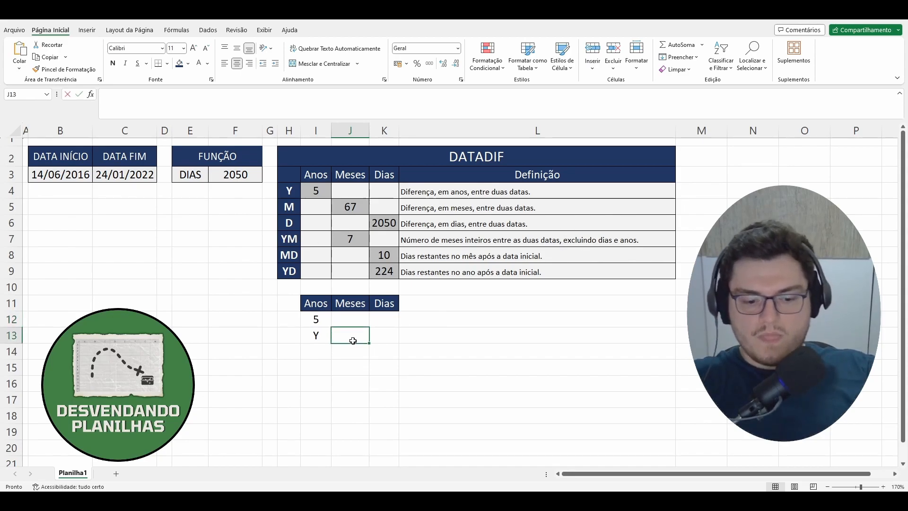
{"action": "type", "text": "YM"}
{"action": "key", "text": "Return"}
Copy the formula =DATADIF(B3;C3;"ym") from J7 into J12 under the new Meses header.
{"action": "left_click", "coordinate": [357, 324]}
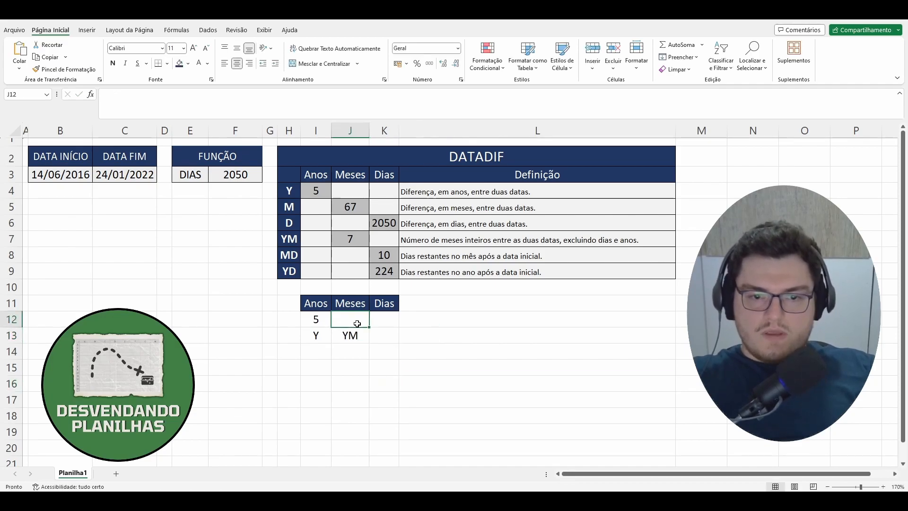
{"action": "left_click", "coordinate": [350, 239]}
{"action": "key", "text": "F2"}
{"action": "key", "text": "shift+Home"}
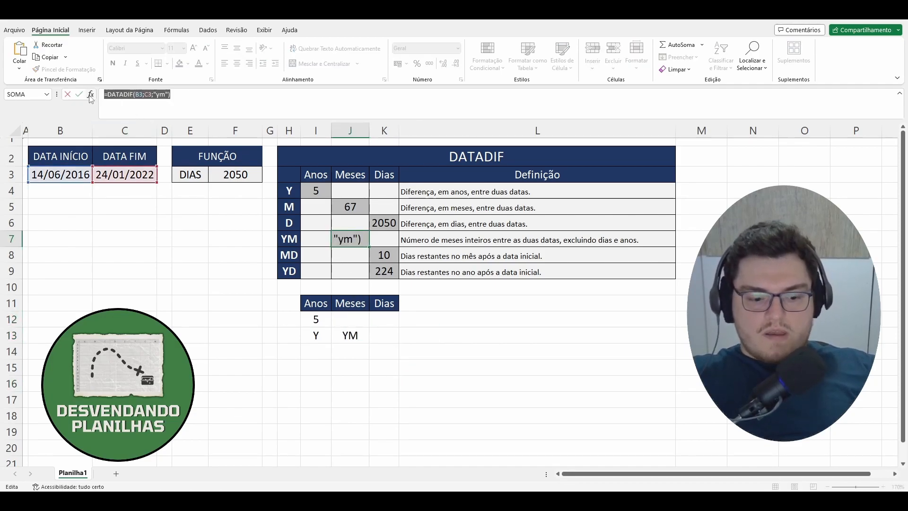
{"action": "left_click", "coordinate": [362, 320]}
{"action": "key", "text": "Escape"}
{"action": "left_click", "coordinate": [362, 319]}
{"action": "key", "text": "F2"}
{"action": "left_click", "coordinate": [566, 353]}
Copy the formula =DATADIF(B3;C3;"md") from K8 into K12 and label its unit by entering MD in K13.
{"action": "left_click", "coordinate": [384, 255]}
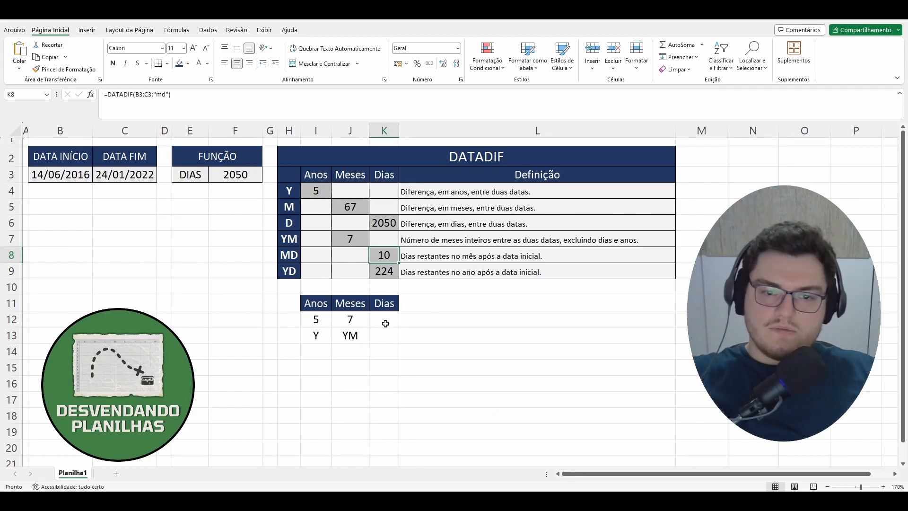
{"action": "left_click", "coordinate": [387, 324]}
{"action": "left_click", "coordinate": [391, 259]}
{"action": "triple_click", "coordinate": [152, 95]}
{"action": "left_click", "coordinate": [384, 321]}
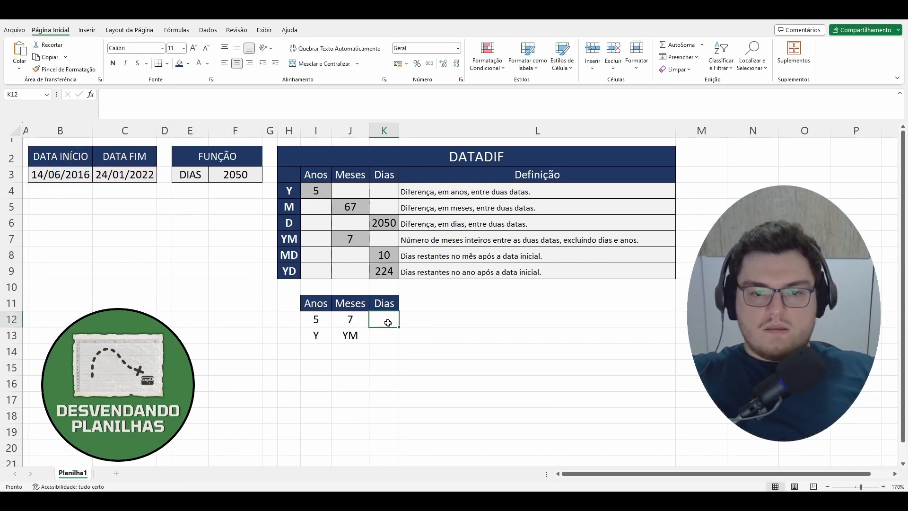
{"action": "key", "text": "ctrl+v"}
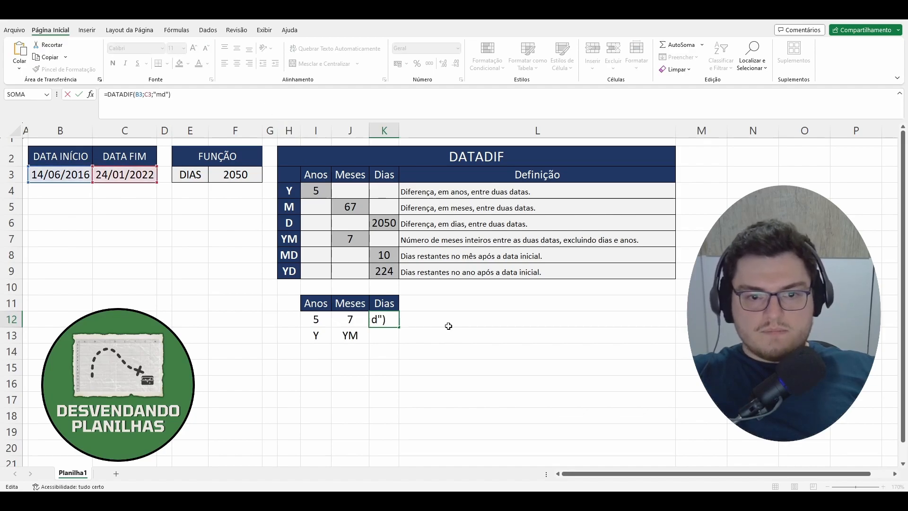
{"action": "key", "text": "Return"}
{"action": "type", "text": "MD"}
{"action": "key", "text": "Return"}
Copy the cell formatting of the last Definição entry in column L onto I12:K13 and centre the contents.
{"action": "left_click_drag", "start_coordinate": [316, 319], "coordinate": [387, 336]}
{"action": "left_click", "coordinate": [612, 269]}
{"action": "left_click", "coordinate": [65, 69]}
{"action": "mouse_move", "coordinate": [316, 316]}
{"action": "left_mouse_down"}
{"action": "mouse_move", "coordinate": [566, 367]}
{"action": "mouse_move", "coordinate": [308, 340]}
{"action": "mouse_move", "coordinate": [462, 340]}
{"action": "mouse_move", "coordinate": [328, 318]}
{"action": "mouse_move", "coordinate": [387, 336]}
{"action": "left_mouse_up"}
{"action": "left_click", "coordinate": [237, 64]}
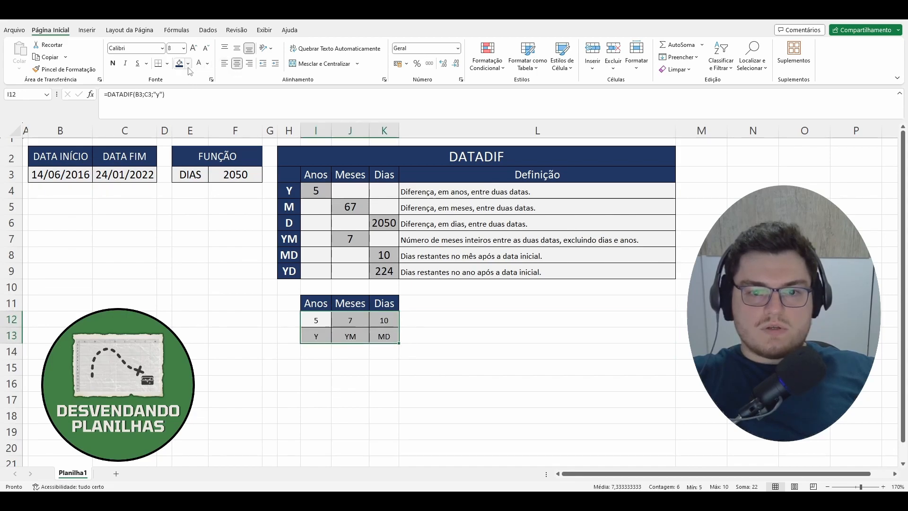
Set the font size of the results and unit labels in I12:K13 to 11.
{"action": "left_click", "coordinate": [502, 340]}
{"action": "left_click_drag", "start_coordinate": [316, 321], "coordinate": [386, 337]}
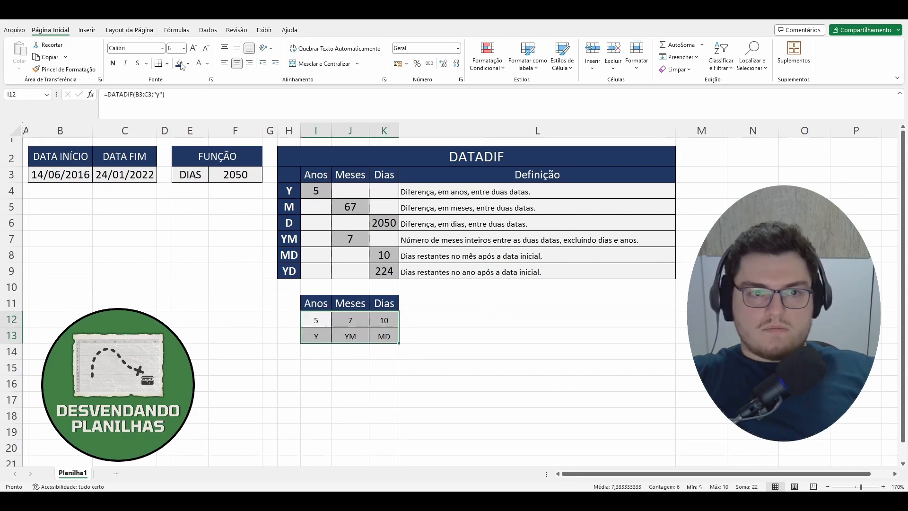
{"action": "left_click", "coordinate": [183, 48]}
{"action": "left_click", "coordinate": [176, 93]}
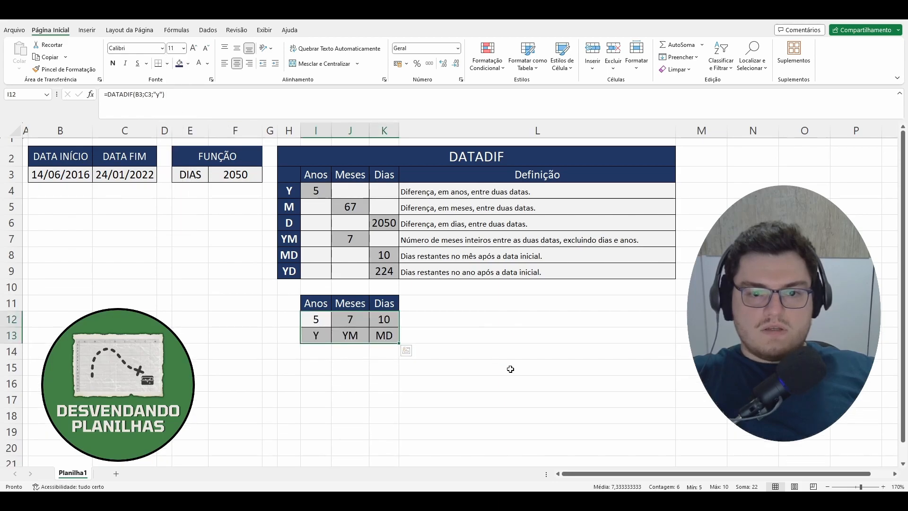
{"action": "left_click", "coordinate": [506, 368]}
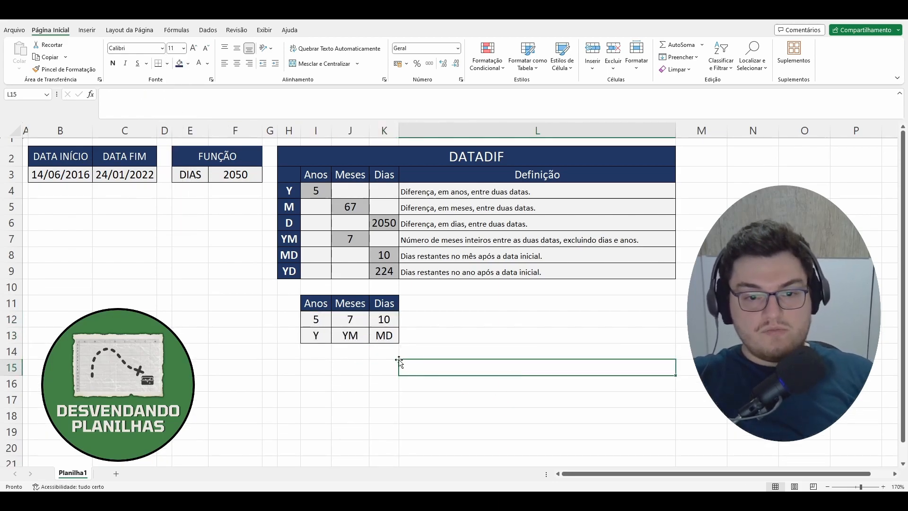
Switch to the browser and examine the opening date and remaining days in the 2026 World Cup countdown on Google.
{"action": "left_click", "coordinate": [66, 179]}
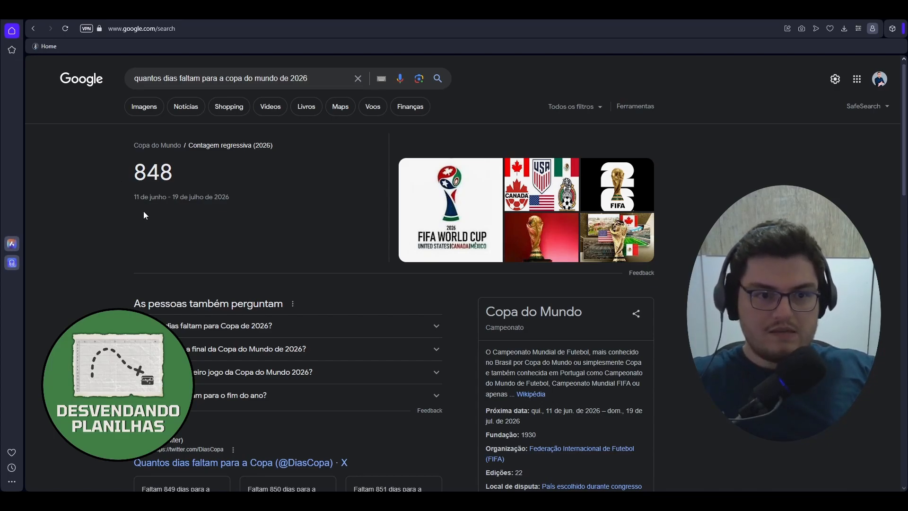
{"action": "left_click_drag", "start_coordinate": [136, 195], "coordinate": [163, 199]}
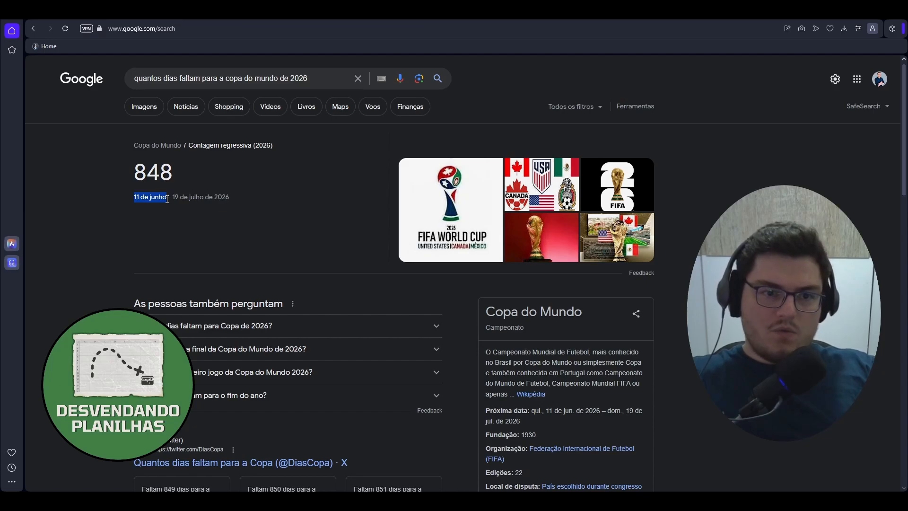
{"action": "left_click", "coordinate": [153, 176]}
{"action": "left_click_drag", "start_coordinate": [137, 174], "coordinate": [175, 174]}
Return to the Diferença entre datas workbook in Excel and set DATA INÍCIO in B3 to 14/02/2024.
{"action": "mouse_move", "coordinate": [333, 500]}
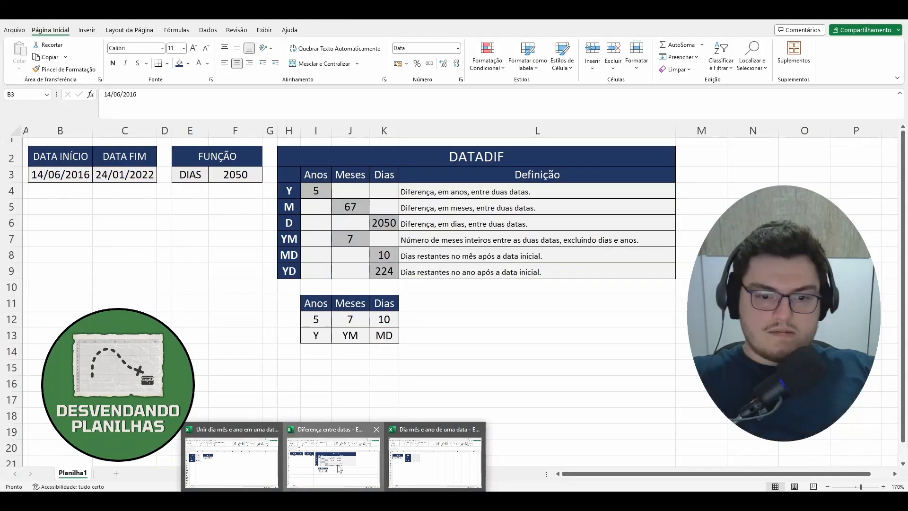
{"action": "left_click", "coordinate": [338, 468]}
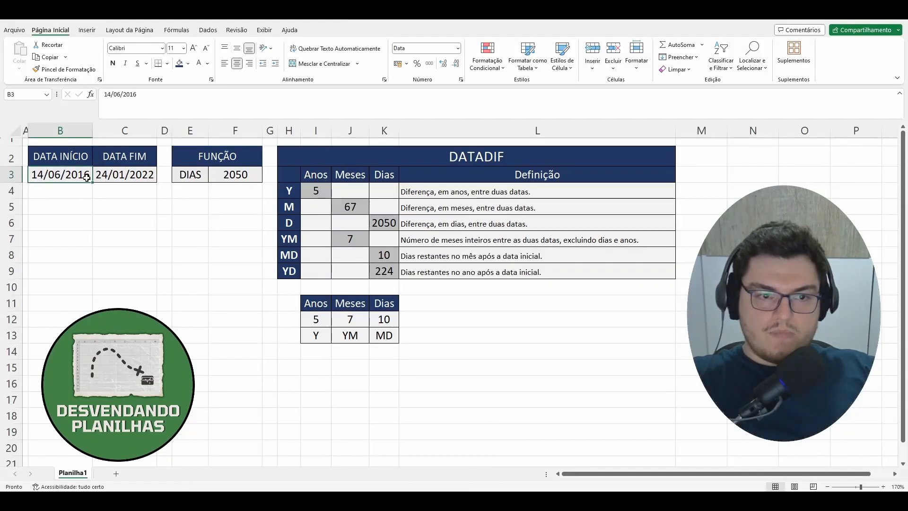
{"action": "type", "text": "14/02/20"}
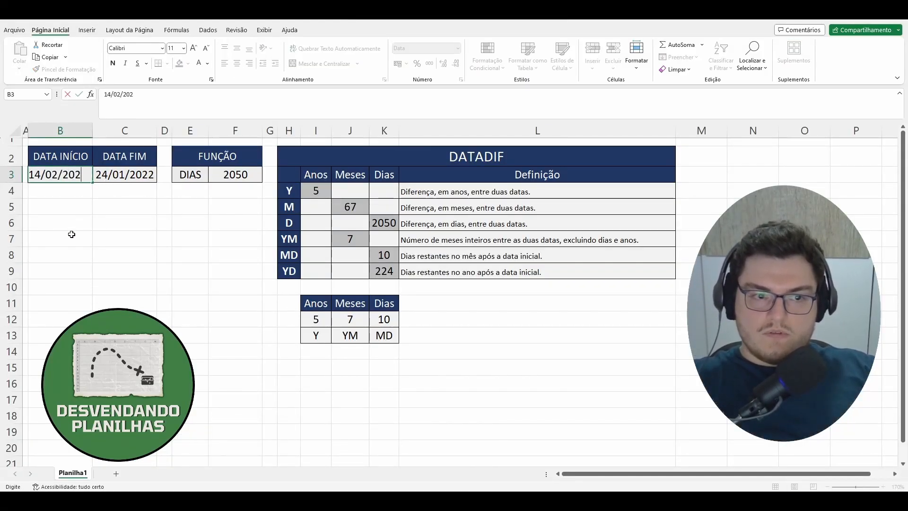
{"action": "type", "text": "24"}
{"action": "key", "text": "Tab"}
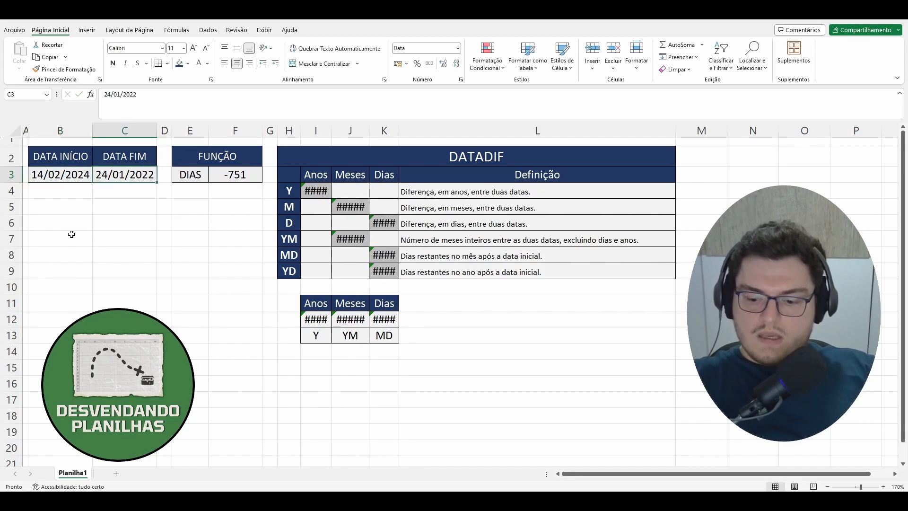
Set DATA FIM in C3 to 11/06/2026.
{"action": "type", "text": "11/06"}
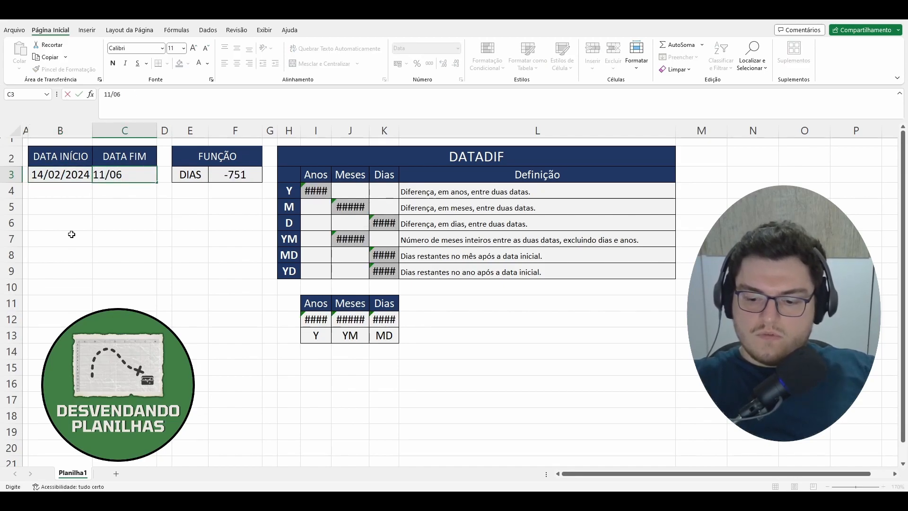
{"action": "type", "text": "/2026"}
{"action": "key", "text": "Return"}
{"action": "left_click", "coordinate": [247, 353]}
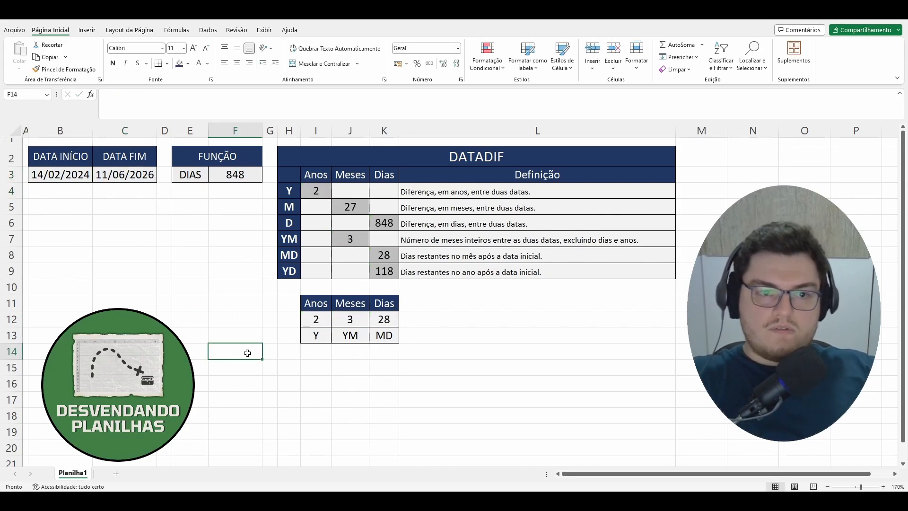
Review the DIAS result in F3 and the years, months and days breakdown in I12:K12 for the World Cup dates.
{"action": "left_click", "coordinate": [251, 174]}
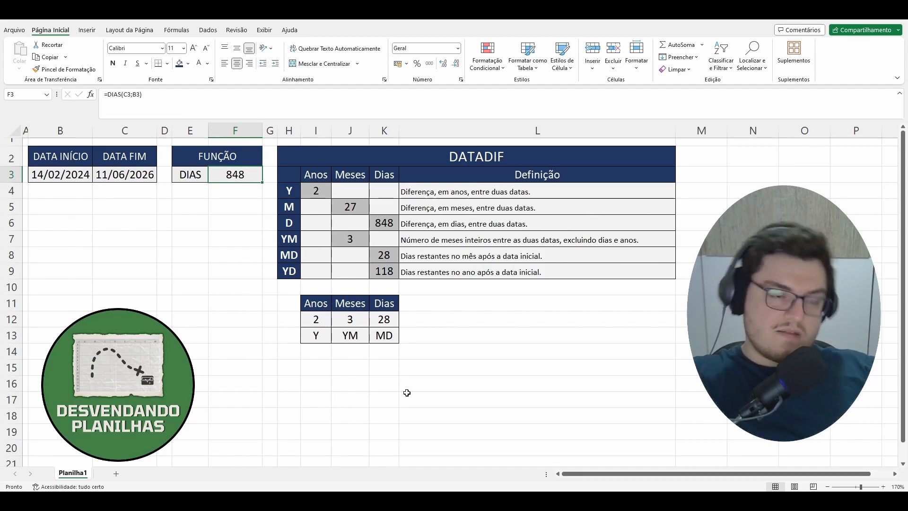
{"action": "left_click", "coordinate": [317, 320]}
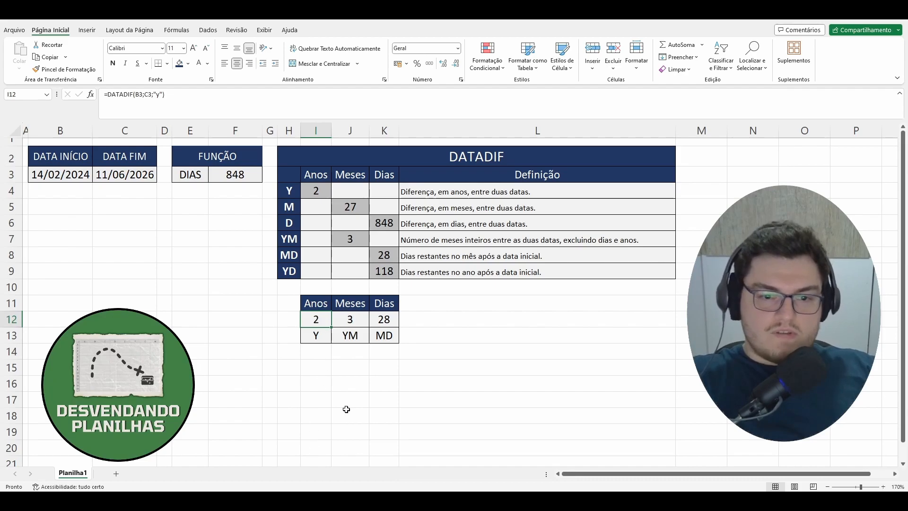
{"action": "key", "text": "Right"}
{"action": "key", "text": "Right"}
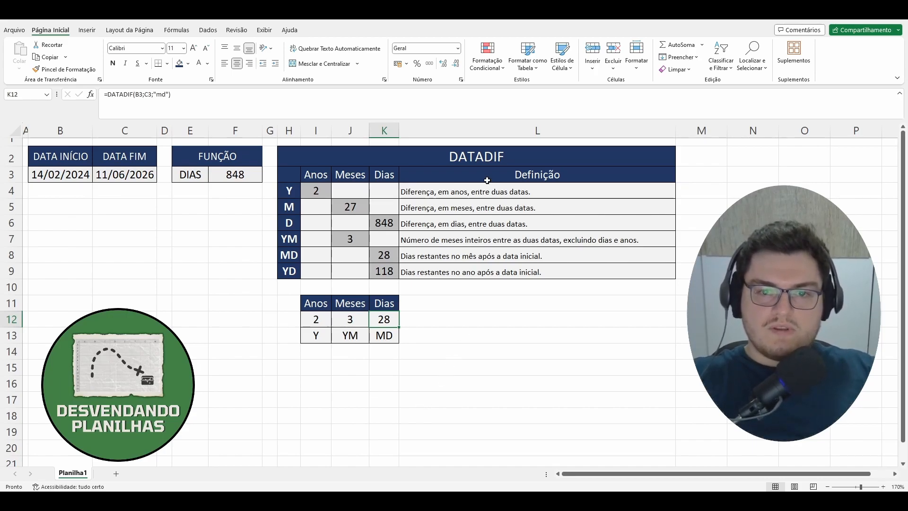
{"action": "left_click", "coordinate": [504, 159]}
{"action": "left_click", "coordinate": [516, 329]}
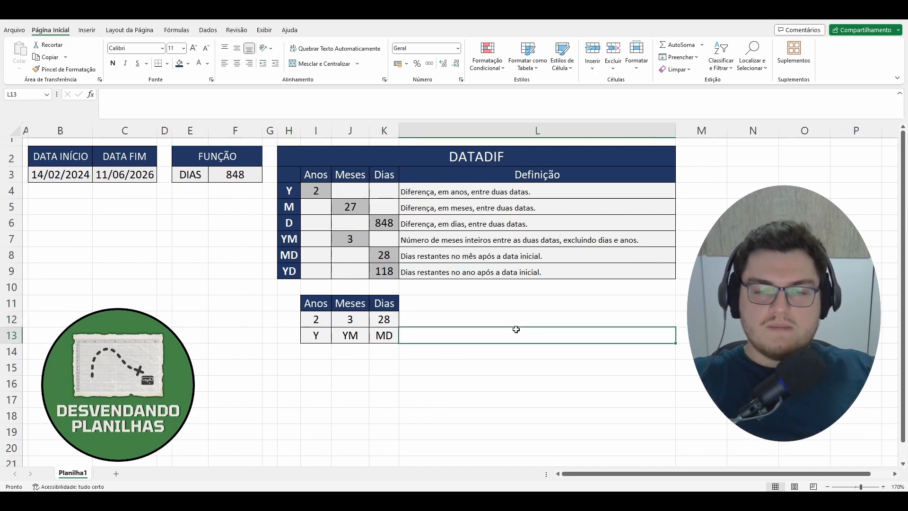